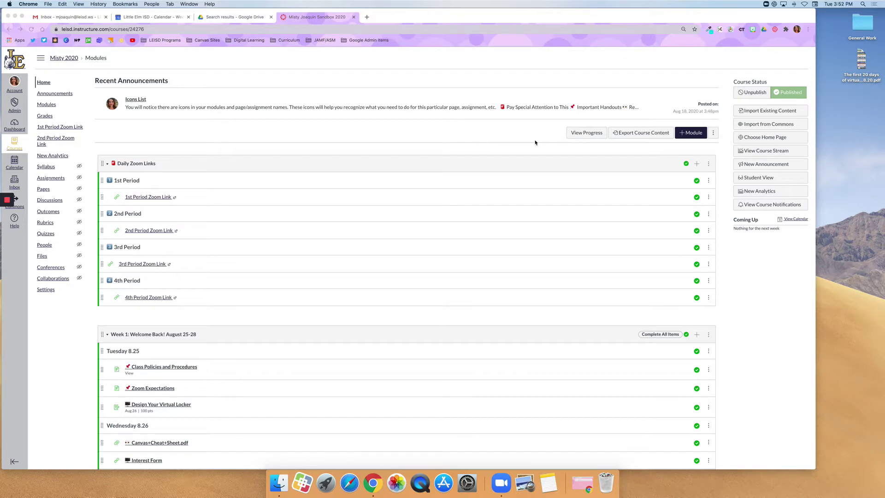
Review the course home page's announcements, Daily Zoom Links and Week 1 module items.
{"action": "scroll", "coordinate": [516, 156], "scroll_direction": "down", "scroll_amount": 1}
{"action": "scroll", "coordinate": [517, 157], "scroll_direction": "down", "scroll_amount": 3}
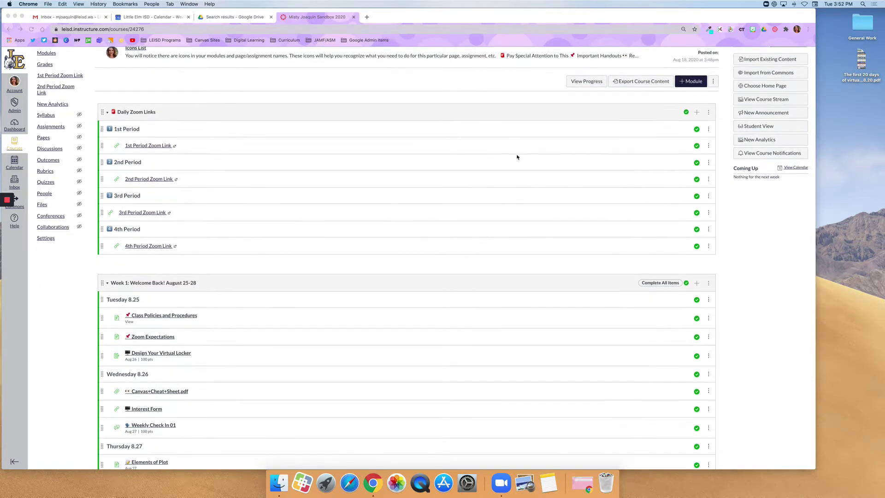
{"action": "scroll", "coordinate": [516, 157], "scroll_direction": "up", "scroll_amount": 4}
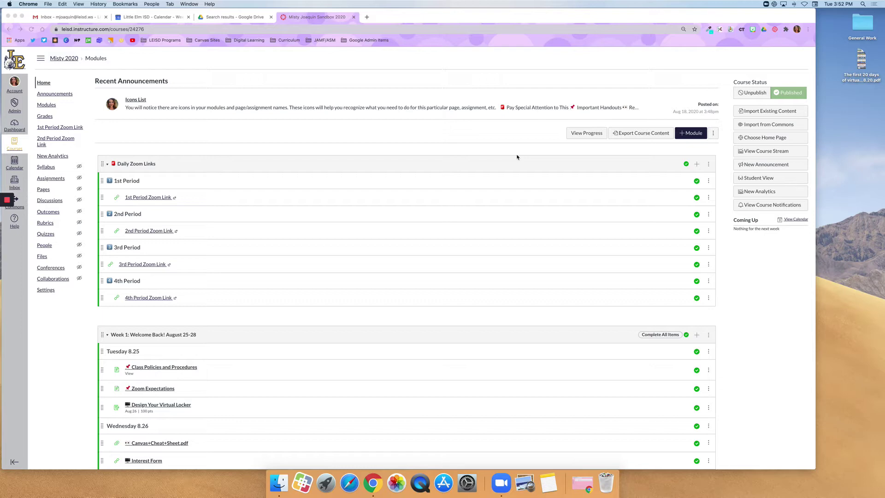
{"action": "scroll", "coordinate": [516, 157], "scroll_direction": "down", "scroll_amount": 5}
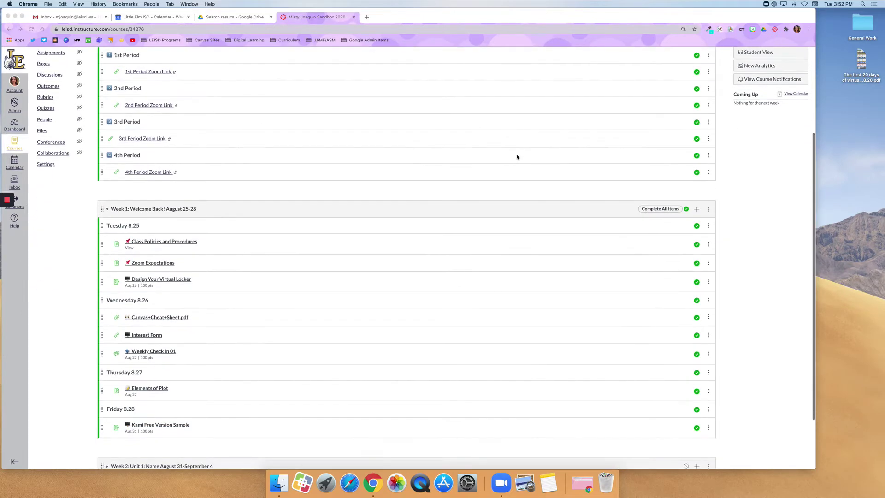
{"action": "scroll", "coordinate": [516, 157], "scroll_direction": "up", "scroll_amount": 3}
{"action": "scroll", "coordinate": [517, 156], "scroll_direction": "up", "scroll_amount": 3}
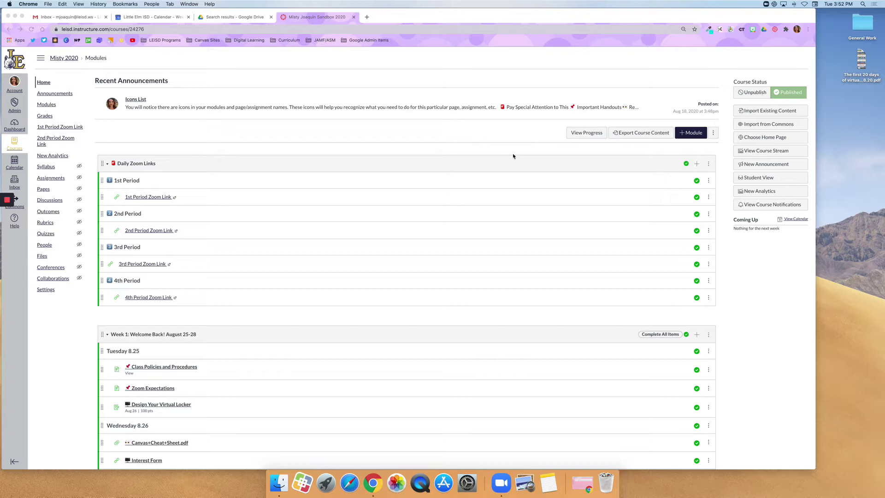
{"action": "scroll", "coordinate": [513, 156], "scroll_direction": "down", "scroll_amount": 3}
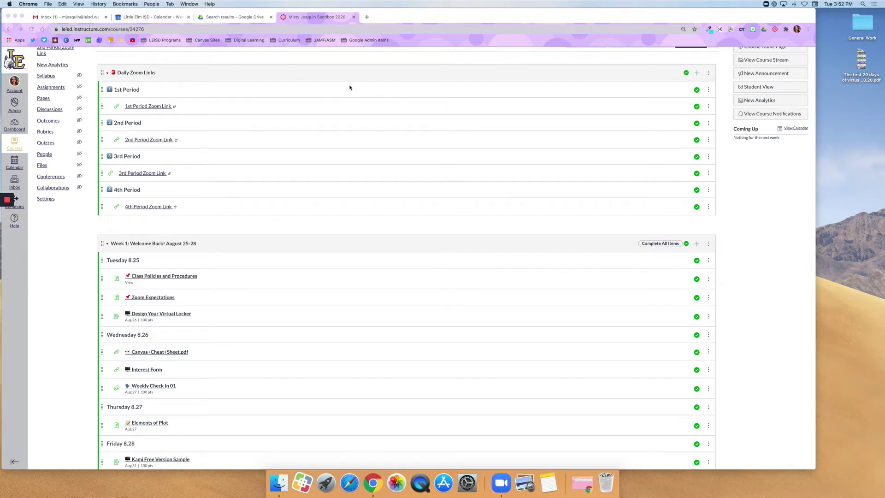
{"action": "scroll", "coordinate": [344, 136], "scroll_direction": "down", "scroll_amount": 5}
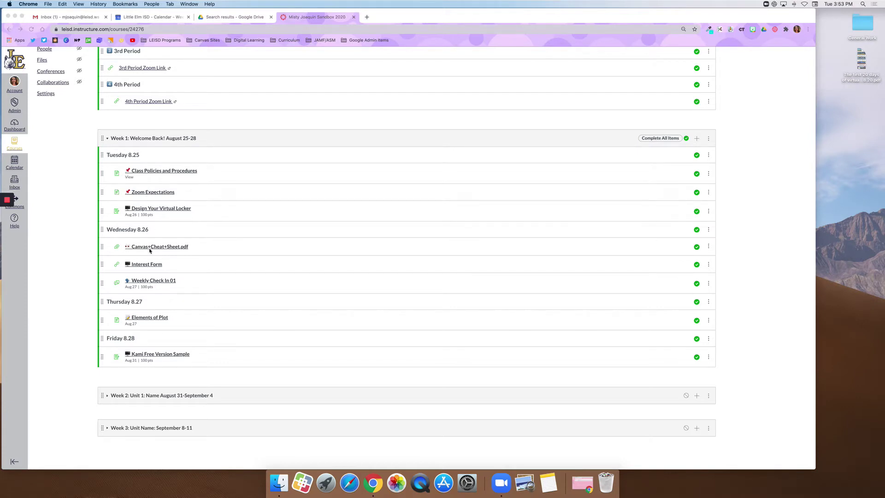
Expand the Week 2 and Week 3 modules and review the items listed under each day.
{"action": "left_click", "coordinate": [109, 397]}
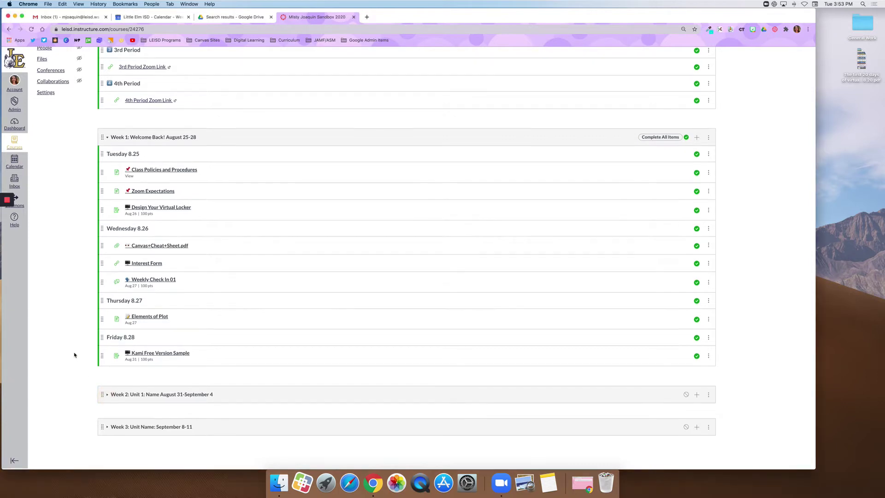
{"action": "left_click", "coordinate": [109, 395]}
{"action": "scroll", "coordinate": [113, 389], "scroll_direction": "down", "scroll_amount": 3}
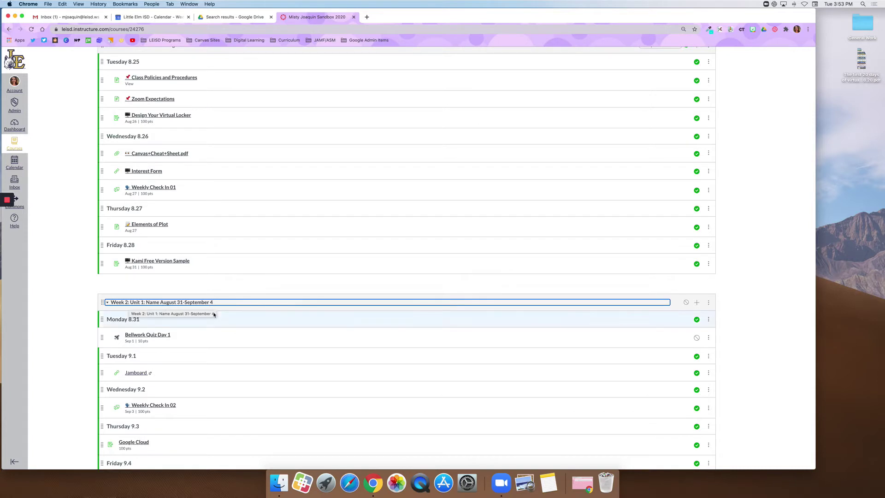
{"action": "scroll", "coordinate": [213, 309], "scroll_direction": "down", "scroll_amount": 3}
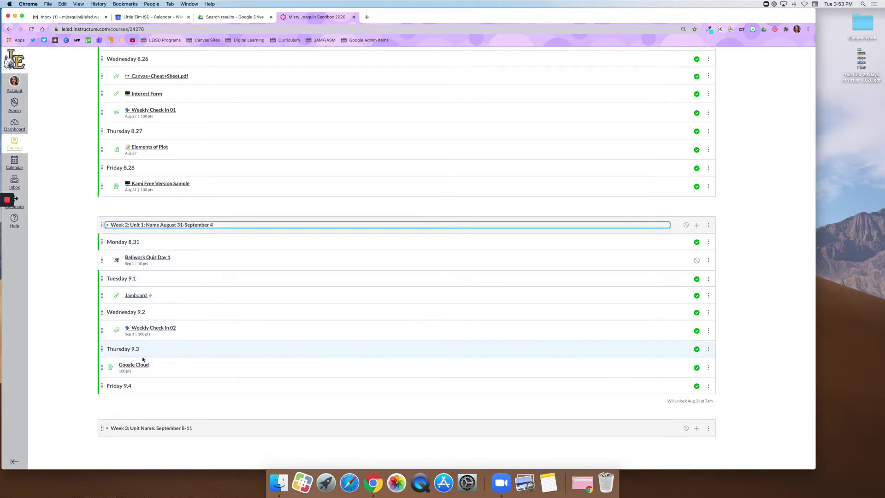
{"action": "left_click", "coordinate": [110, 429]}
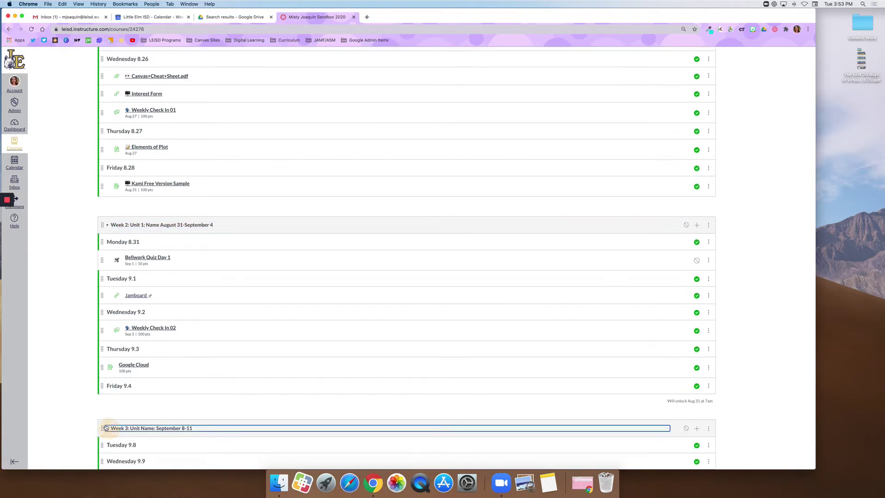
{"action": "scroll", "coordinate": [111, 428], "scroll_direction": "down", "scroll_amount": 4}
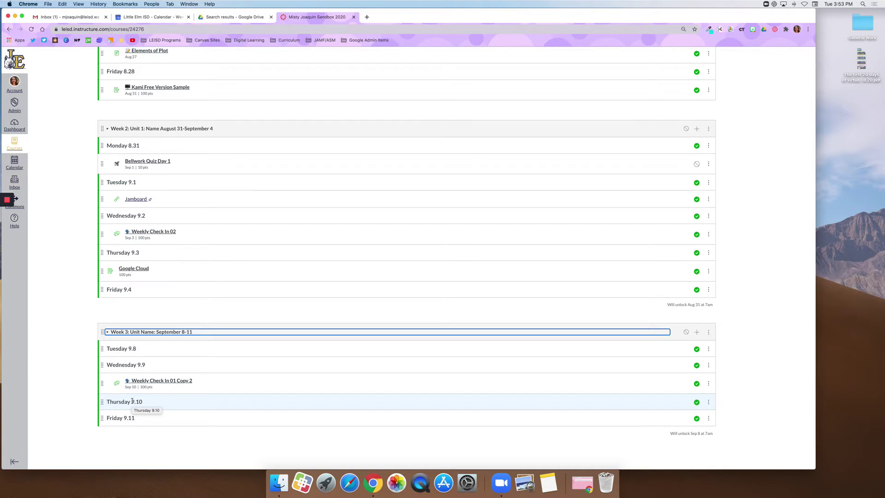
Move Kami Free Version Sample under Monday 8.31 in the Week 2 module, and return it to Friday 8.28 in Week 1.
{"action": "scroll", "coordinate": [118, 209], "scroll_direction": "up", "scroll_amount": 5}
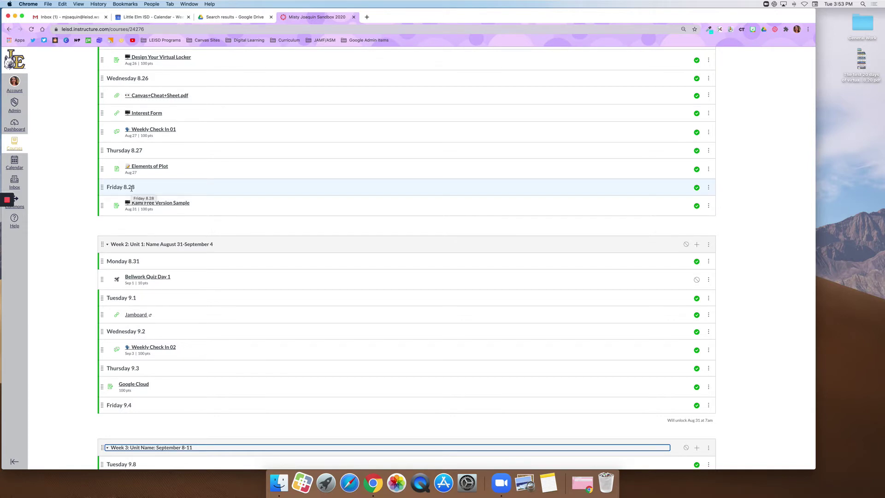
{"action": "left_click_drag", "start_coordinate": [103, 205], "coordinate": [102, 248]}
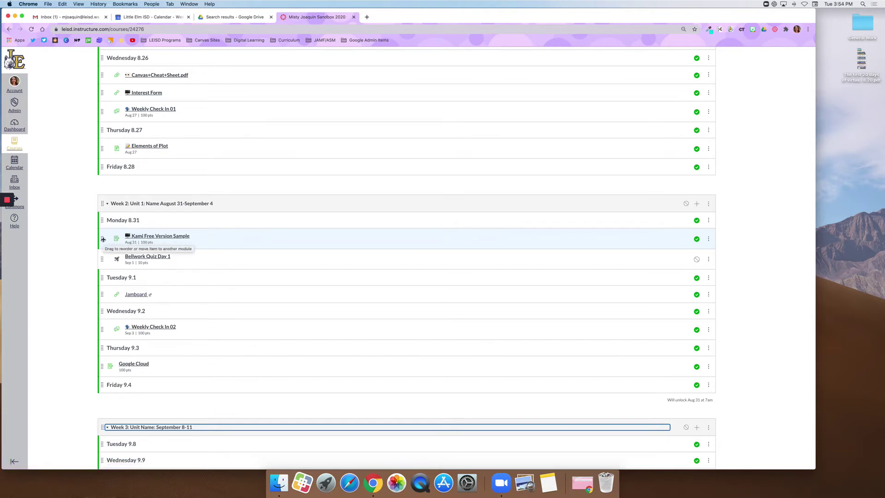
{"action": "left_click_drag", "start_coordinate": [103, 239], "coordinate": [113, 182]}
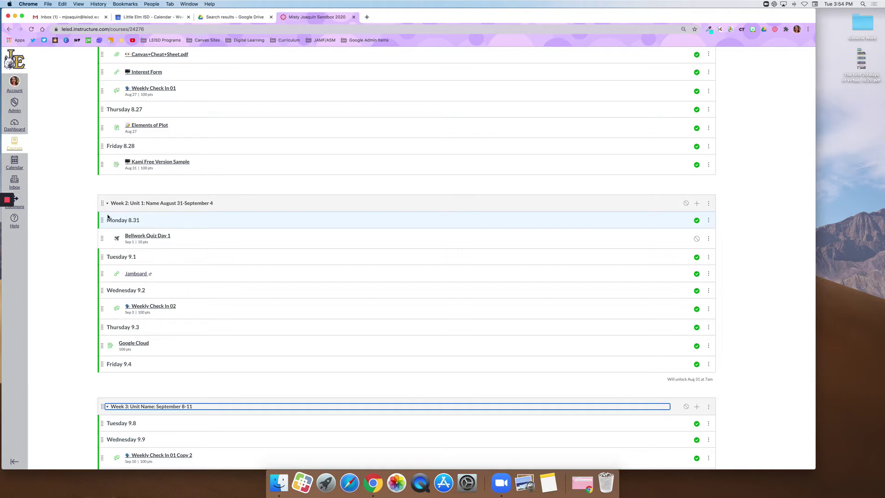
Remove the Week 1 module's Class Policies and Procedures requirement, add a requirement again and update the module.
{"action": "scroll", "coordinate": [108, 216], "scroll_direction": "up", "scroll_amount": 5}
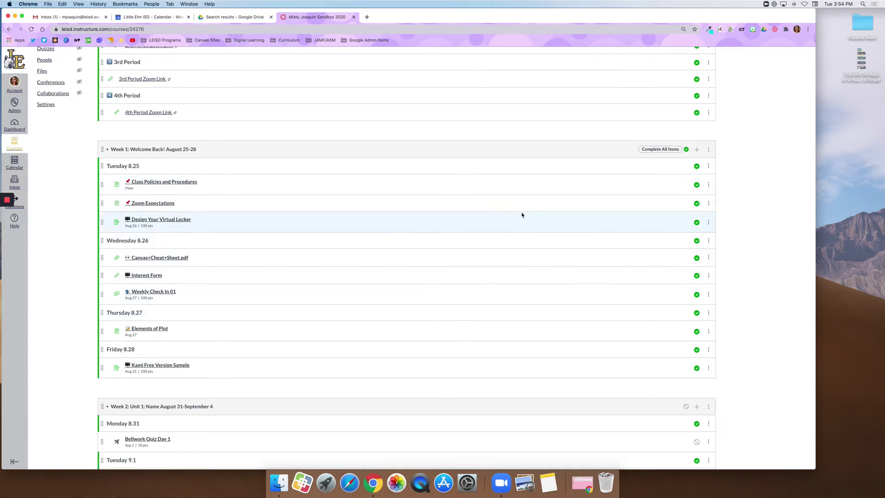
{"action": "left_click", "coordinate": [707, 150]}
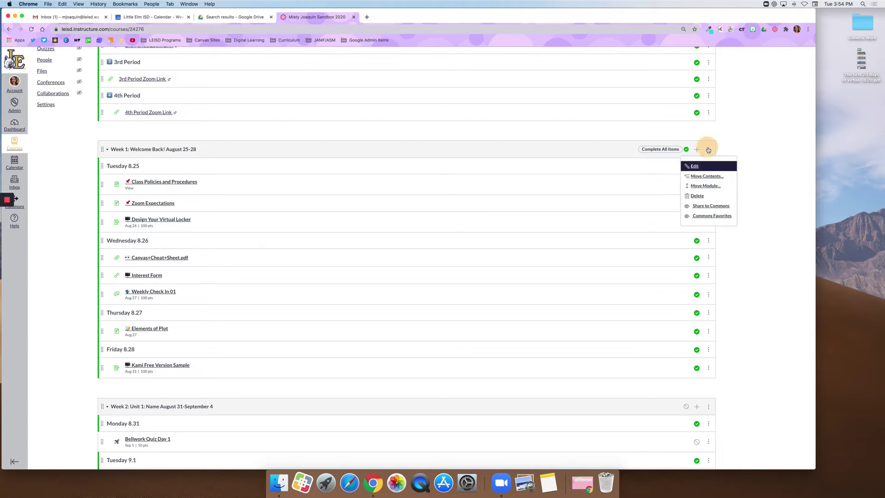
{"action": "left_click", "coordinate": [695, 167]}
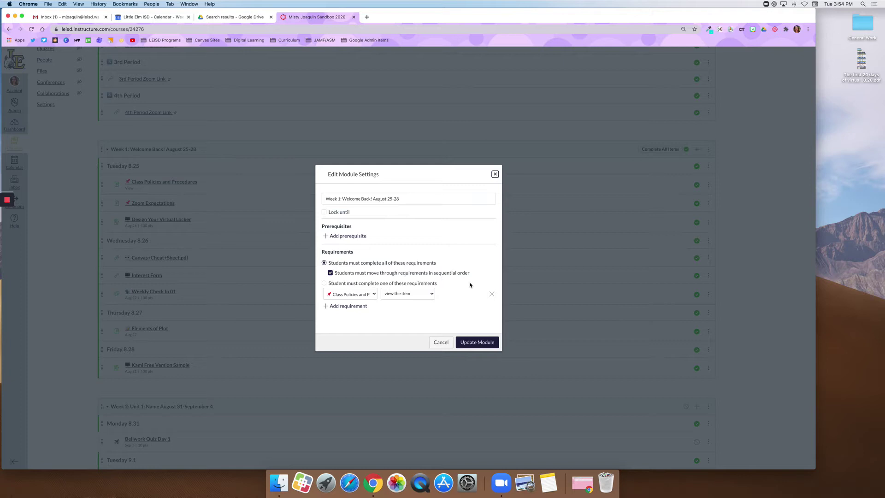
{"action": "left_click", "coordinate": [487, 294]}
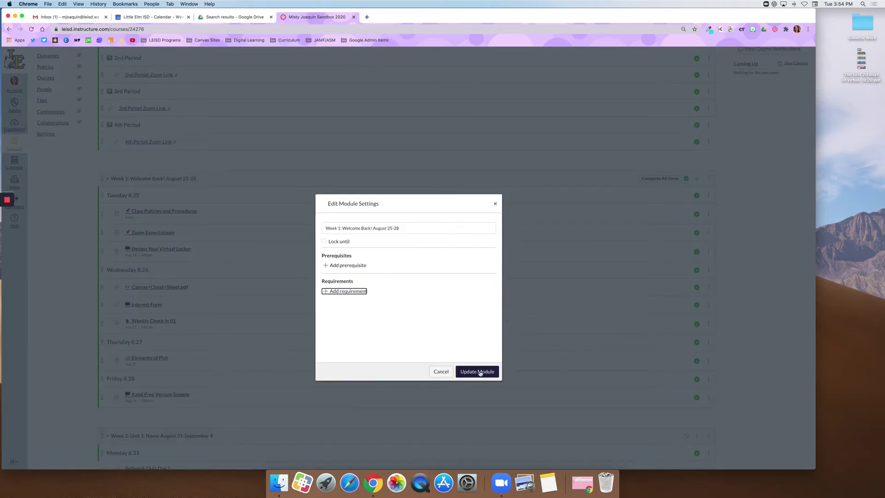
{"action": "left_click", "coordinate": [349, 290]}
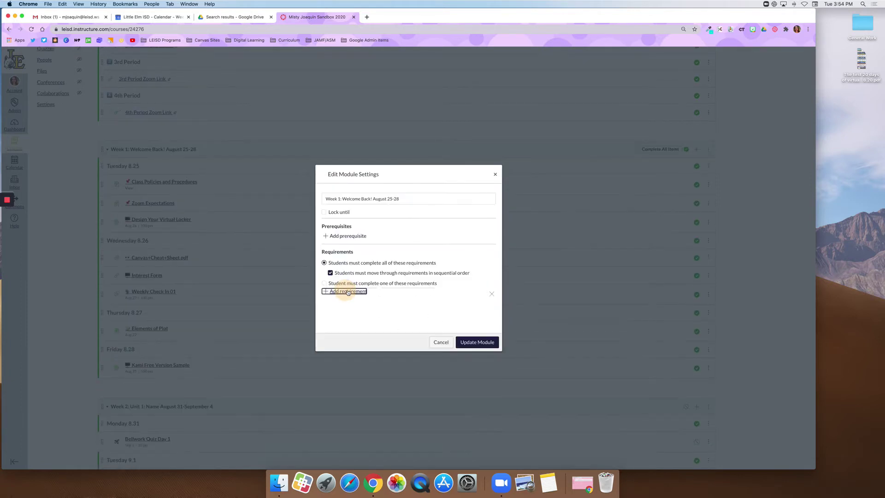
{"action": "left_click", "coordinate": [471, 338]}
View the course as a student, opening Class Policies and Procedures and continuing to Zoom Expectations.
{"action": "scroll", "coordinate": [498, 293], "scroll_direction": "up", "scroll_amount": 3}
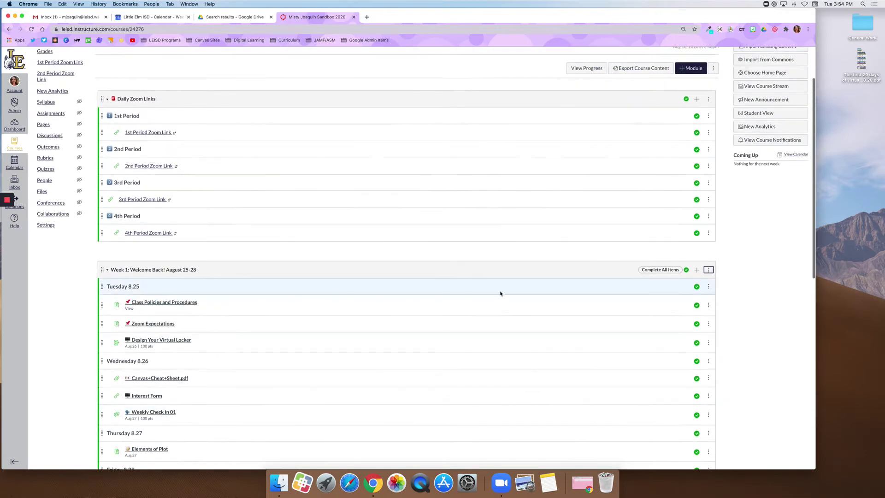
{"action": "left_click", "coordinate": [758, 141]}
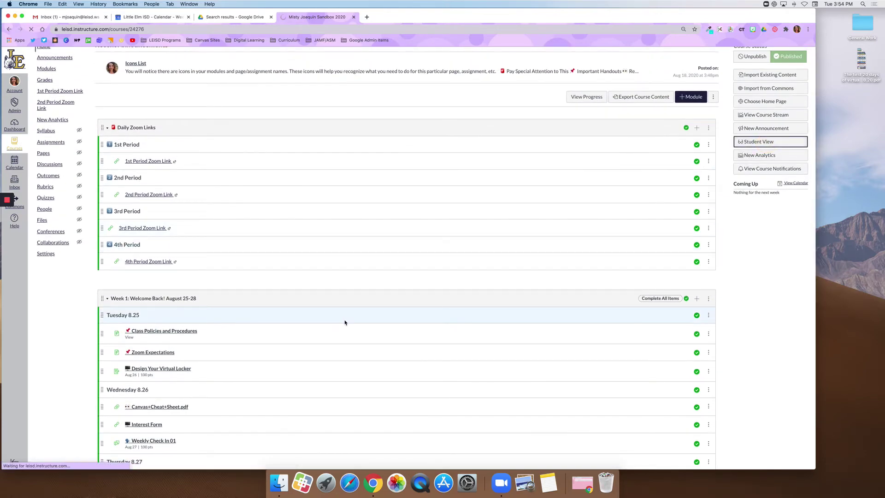
{"action": "scroll", "coordinate": [346, 321], "scroll_direction": "down", "scroll_amount": 3}
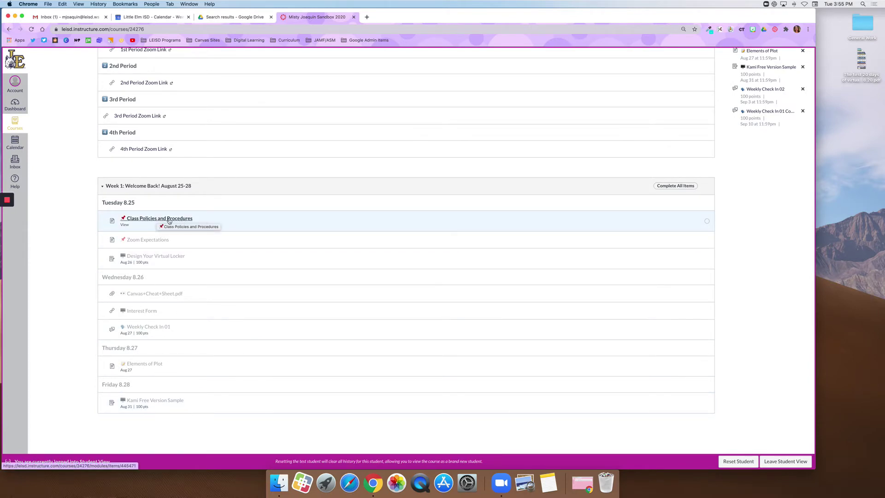
{"action": "left_click", "coordinate": [168, 219]}
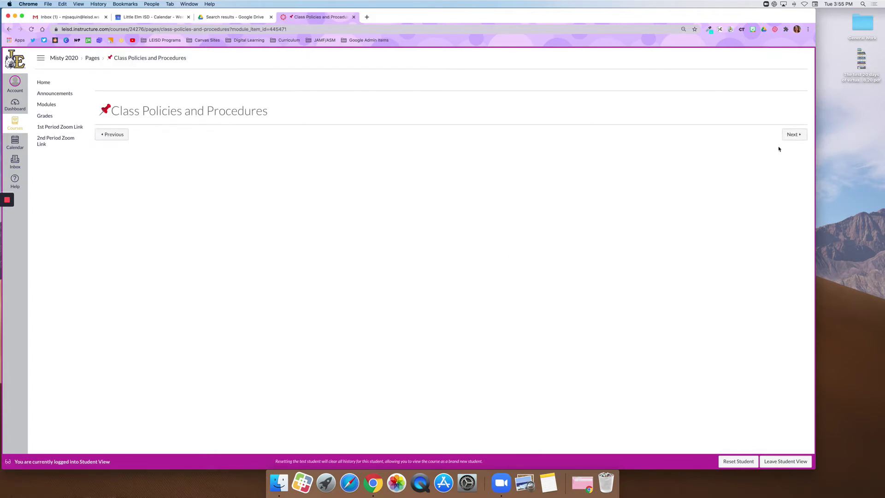
{"action": "left_click", "coordinate": [795, 136]}
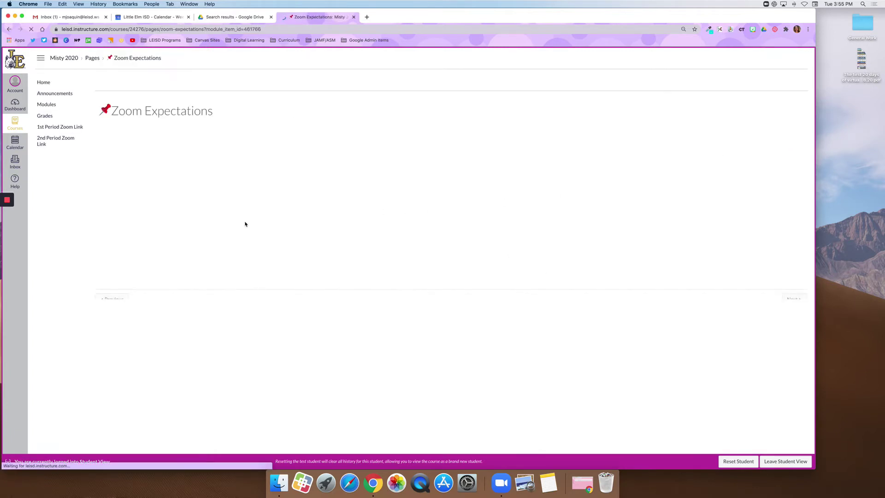
Return to the student's module list, check which Week 1 items are unlocked, and leave Student View.
{"action": "left_click", "coordinate": [40, 104]}
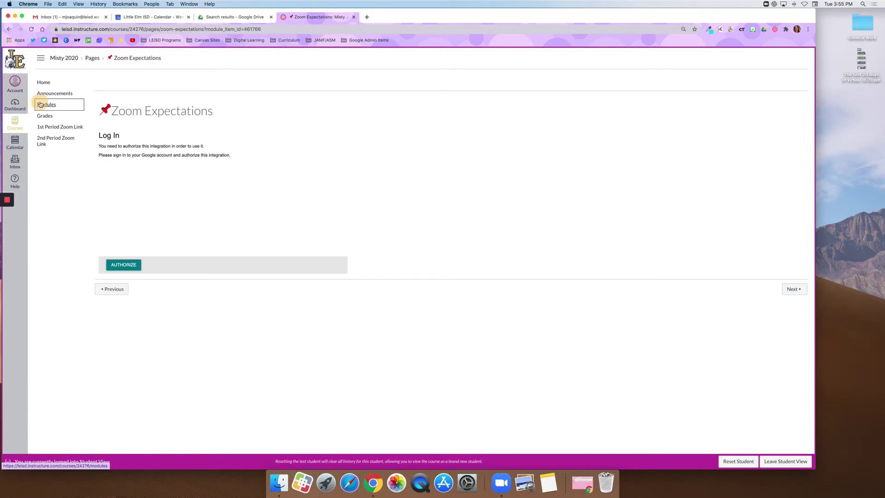
{"action": "scroll", "coordinate": [254, 235], "scroll_direction": "down", "scroll_amount": 1}
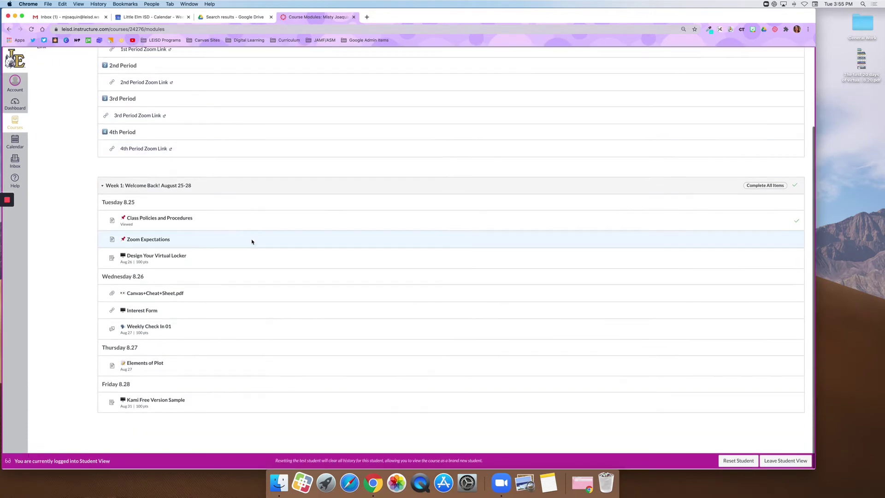
{"action": "scroll", "coordinate": [525, 311], "scroll_direction": "up", "scroll_amount": 2}
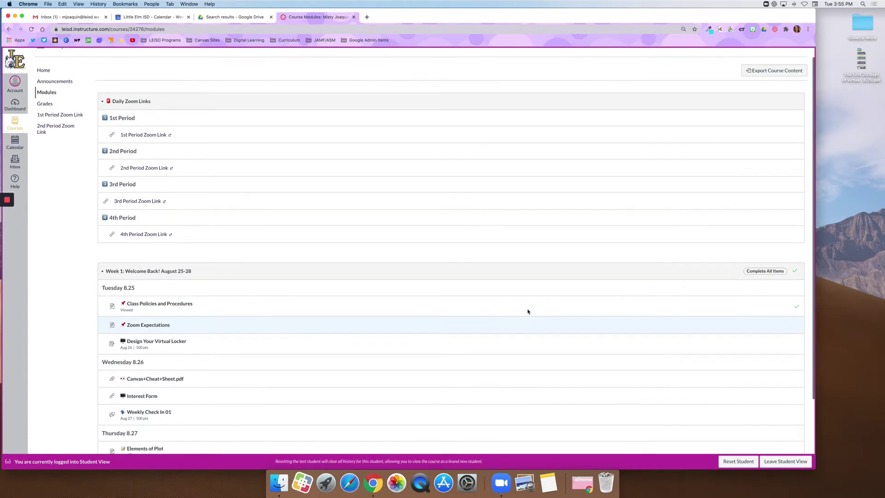
{"action": "left_click", "coordinate": [779, 462]}
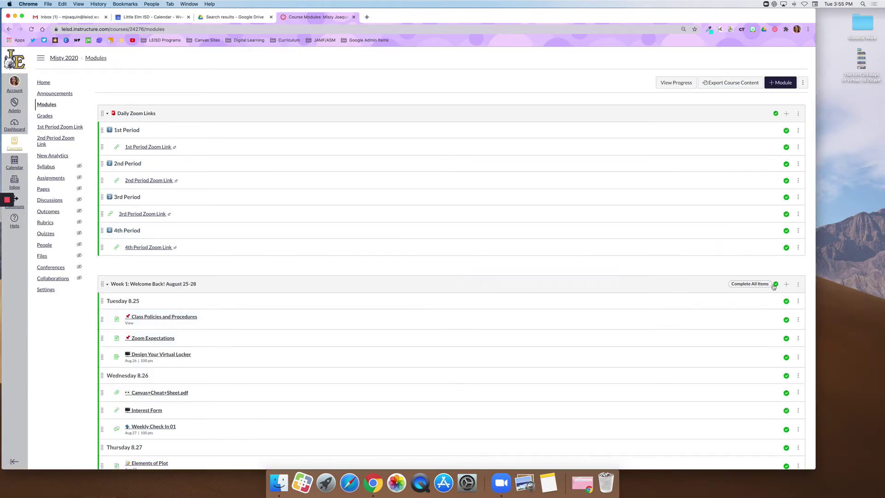
{"action": "scroll", "coordinate": [776, 285], "scroll_direction": "down", "scroll_amount": 3}
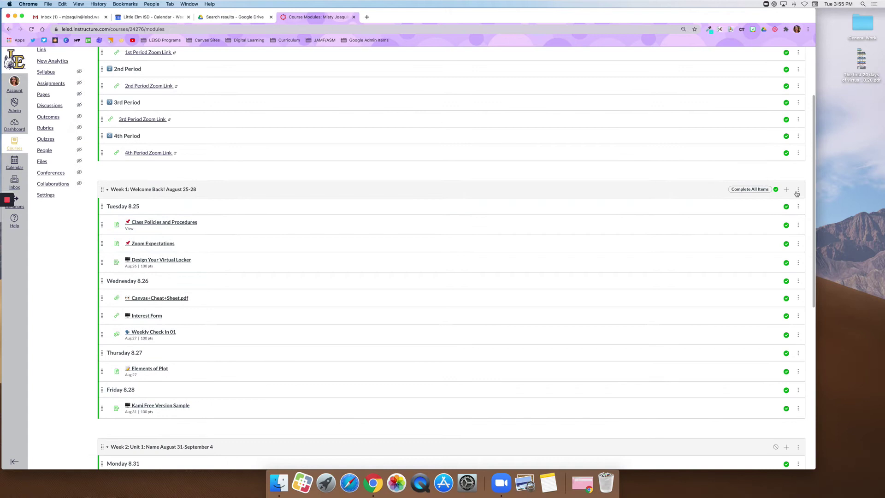
{"action": "scroll", "coordinate": [714, 242], "scroll_direction": "down", "scroll_amount": 2}
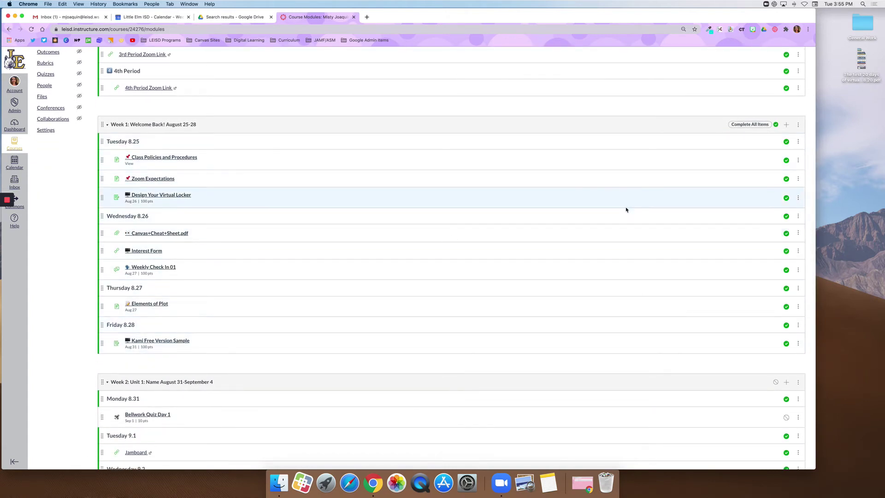
{"action": "left_click", "coordinate": [786, 125]}
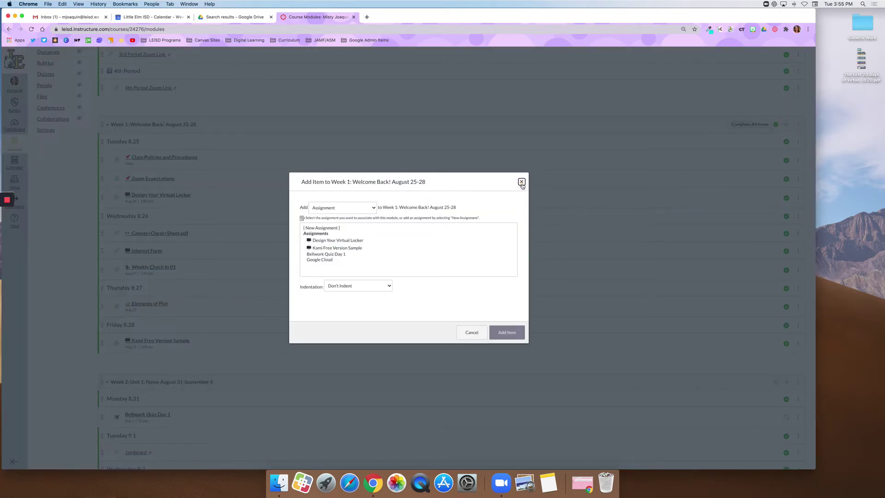
{"action": "left_click", "coordinate": [522, 182]}
Add a requirement to the Week 1 module settings that students view the Zoom Expectations item.
{"action": "left_click", "coordinate": [797, 125]}
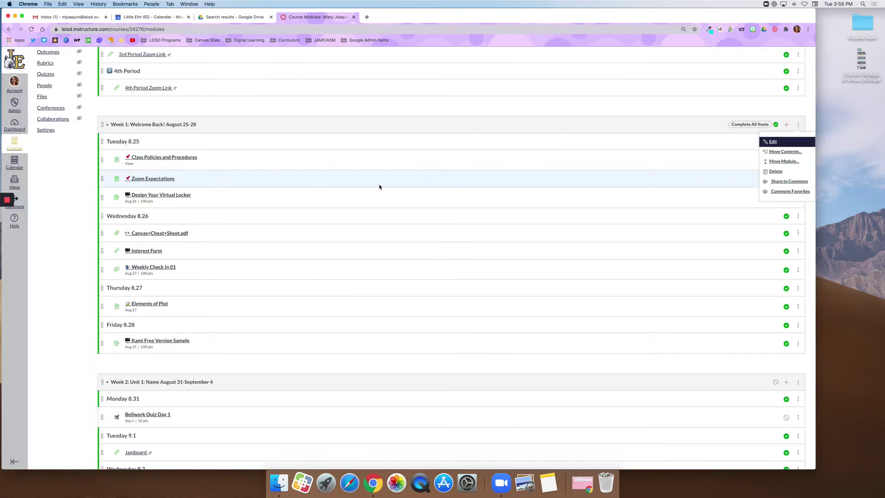
{"action": "left_click", "coordinate": [772, 142]}
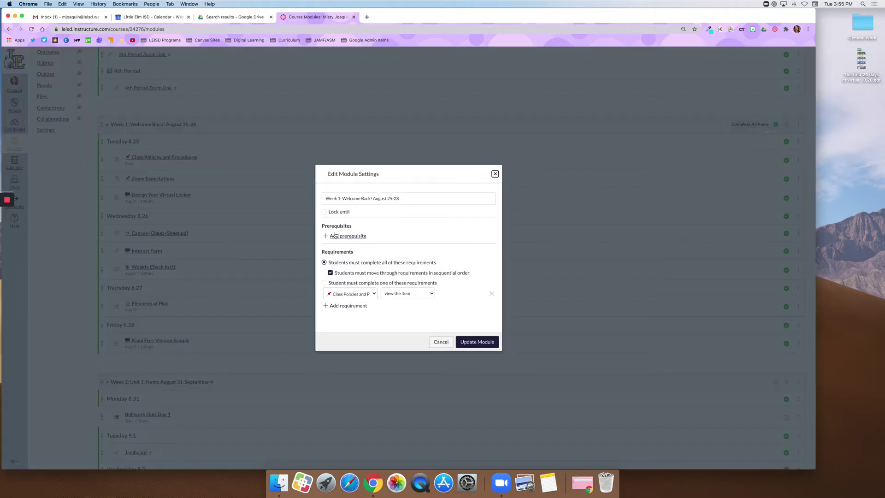
{"action": "left_click", "coordinate": [338, 306]}
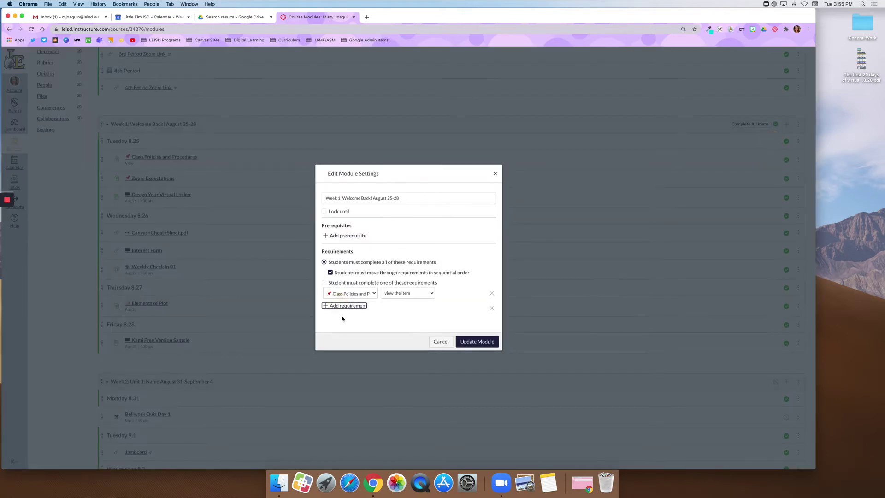
{"action": "left_click", "coordinate": [347, 308]}
{"action": "left_click", "coordinate": [351, 315]}
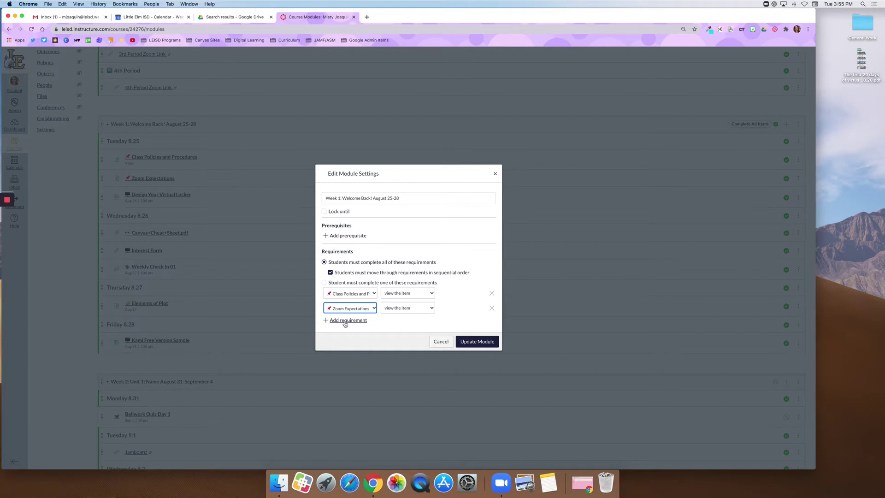
Add a third requirement to the Week 1 module that students submit the Design Your Virtual Locker assignment, plus a fourth requirement row.
{"action": "left_click", "coordinate": [341, 320]}
{"action": "left_click", "coordinate": [347, 323]}
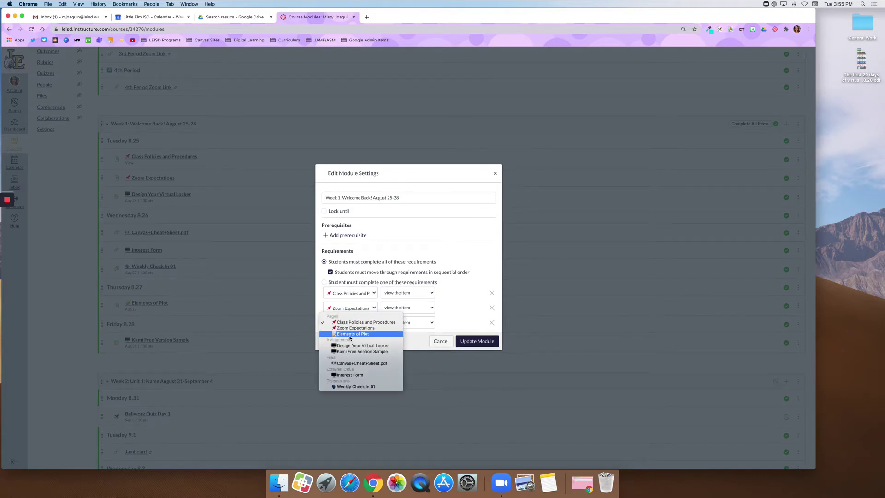
{"action": "left_click", "coordinate": [350, 334]}
{"action": "scroll", "coordinate": [381, 323], "scroll_direction": "down", "scroll_amount": 1}
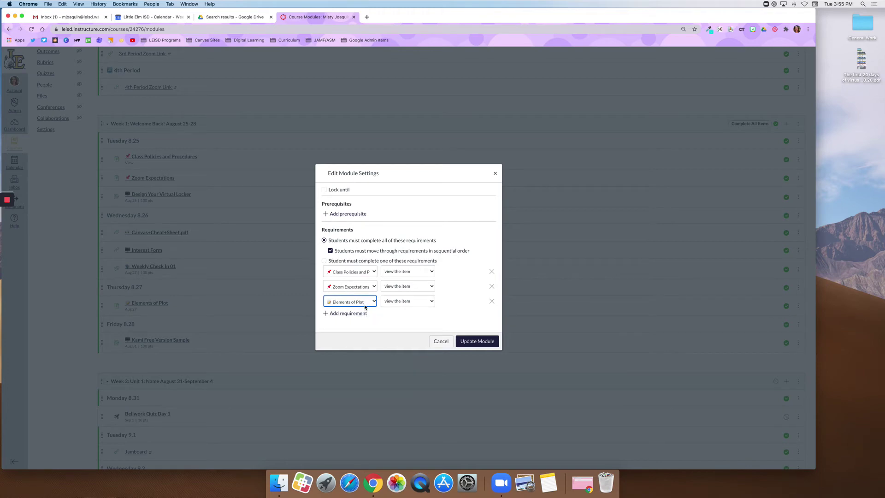
{"action": "left_click", "coordinate": [348, 313]}
{"action": "left_click", "coordinate": [350, 315]}
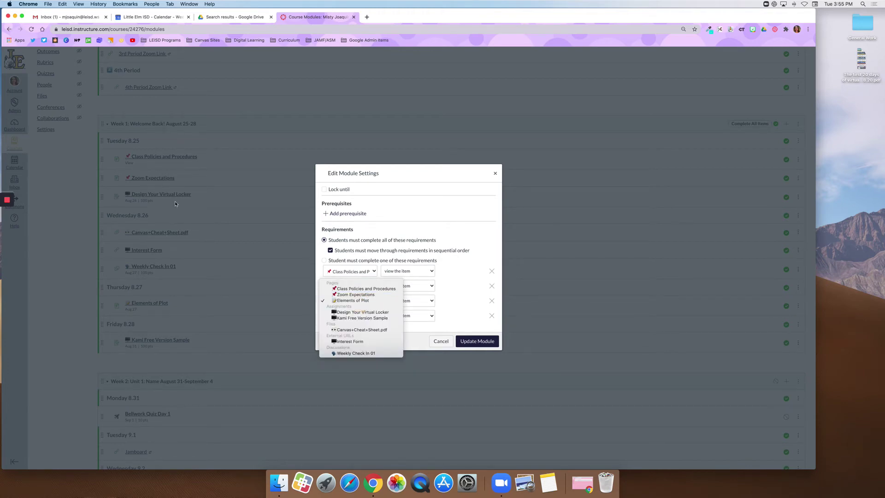
{"action": "left_click", "coordinate": [362, 311]}
{"action": "left_click", "coordinate": [400, 301]}
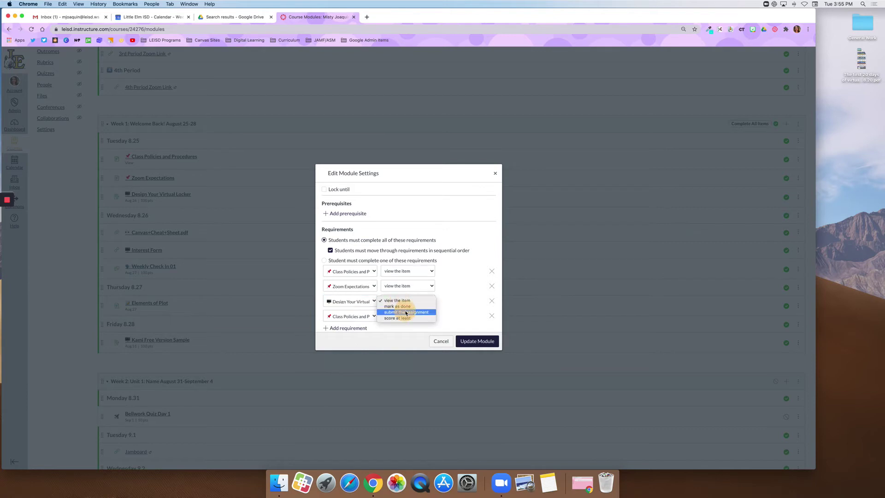
{"action": "left_click", "coordinate": [406, 312]}
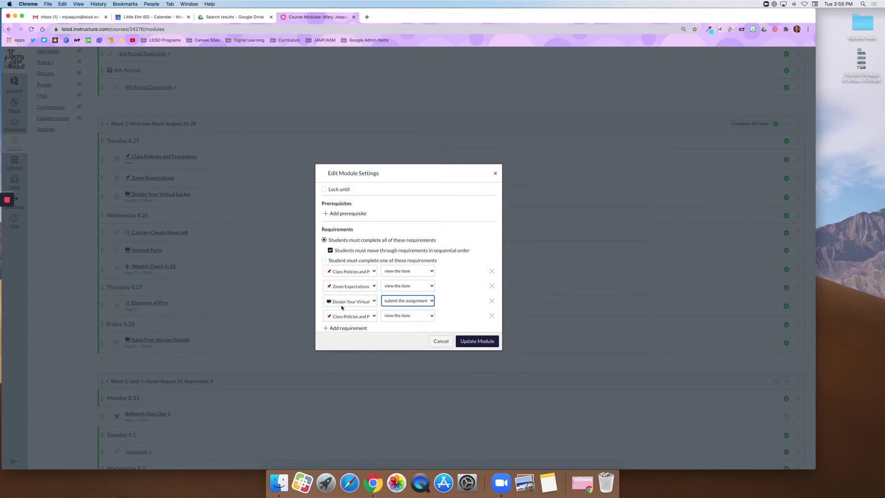
Require students to view Canvas+Cheat+Sheet.pdf and the Interest Form, and update the module with the re-lock option.
{"action": "left_click", "coordinate": [349, 318]}
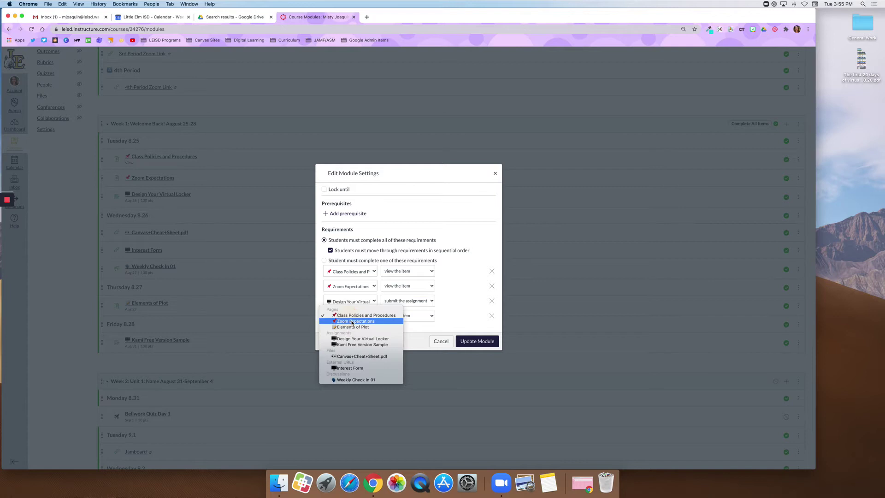
{"action": "left_click", "coordinate": [352, 356]}
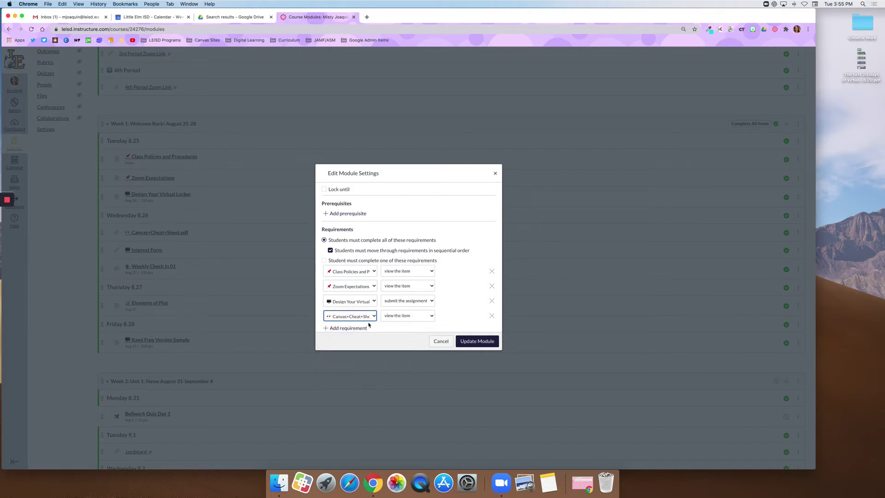
{"action": "left_click", "coordinate": [349, 327]}
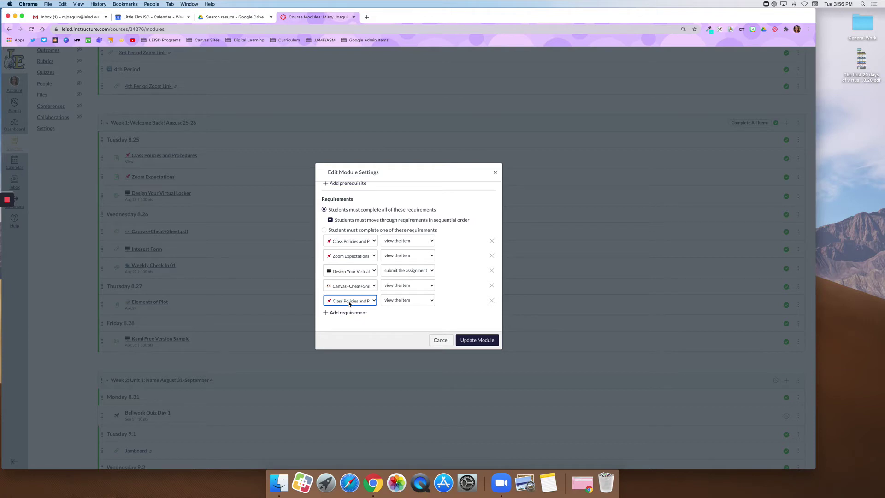
{"action": "left_click", "coordinate": [349, 303]}
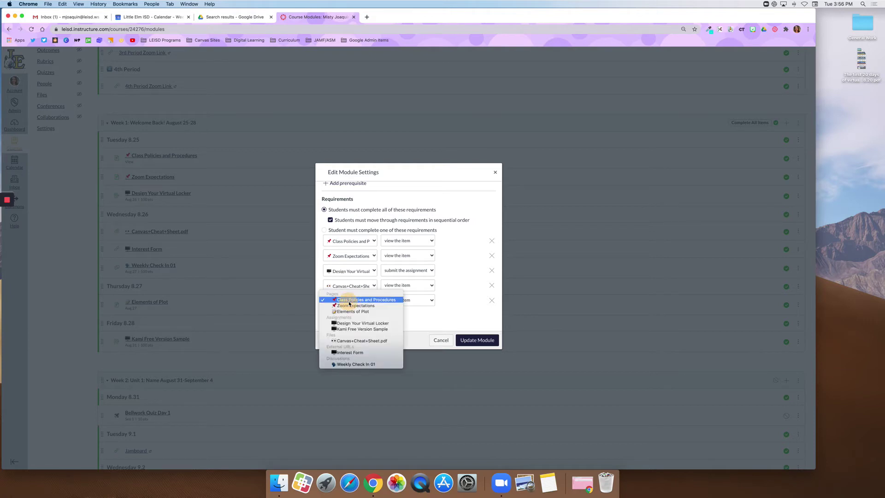
{"action": "left_click", "coordinate": [362, 354]}
{"action": "left_click", "coordinate": [407, 301]}
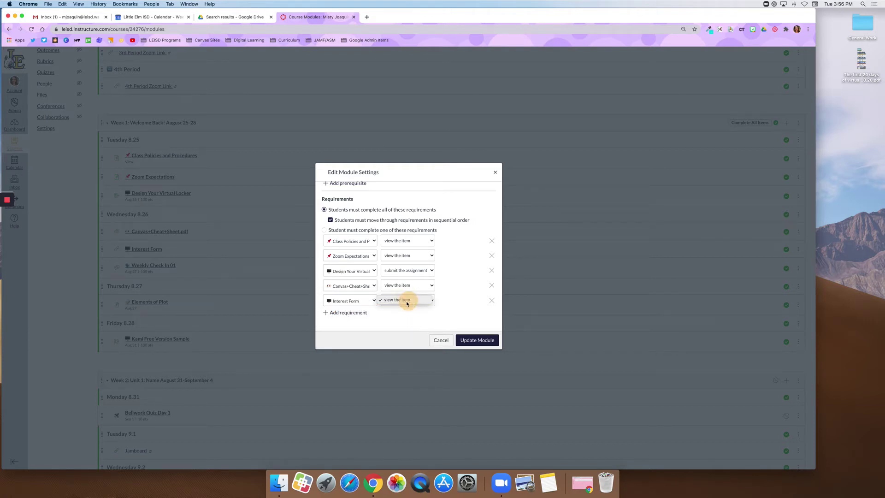
{"action": "left_click", "coordinate": [407, 300]}
{"action": "left_click", "coordinate": [464, 340]}
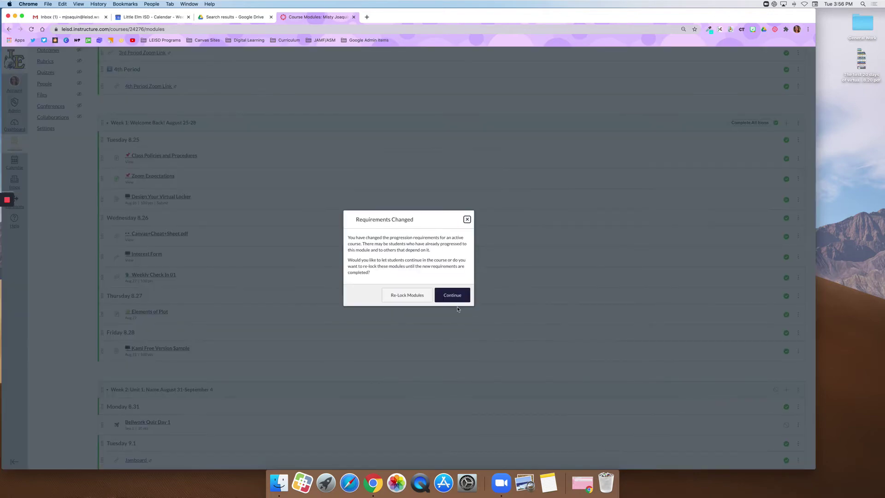
{"action": "left_click", "coordinate": [411, 296]}
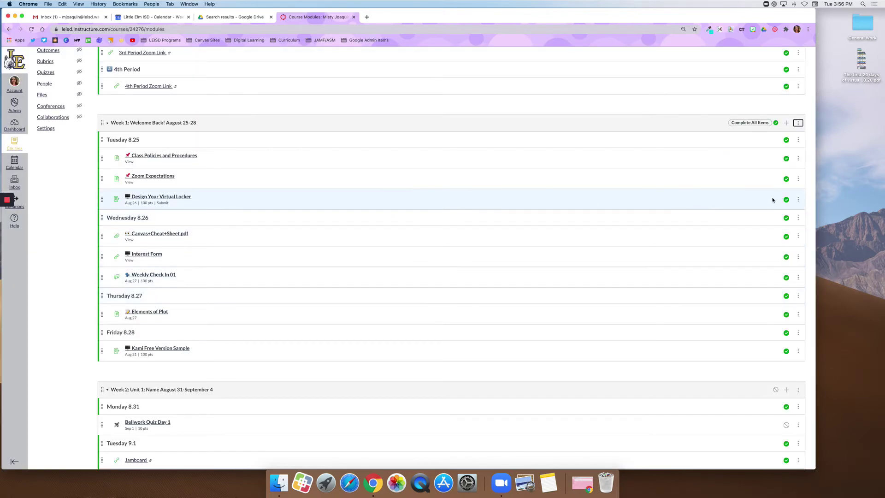
Unpublish the Thursday 8.27 and Friday 8.28 headers along with Elements of Plot and Kami Free Version Sample.
{"action": "left_click", "coordinate": [786, 295]}
{"action": "left_click", "coordinate": [786, 314]}
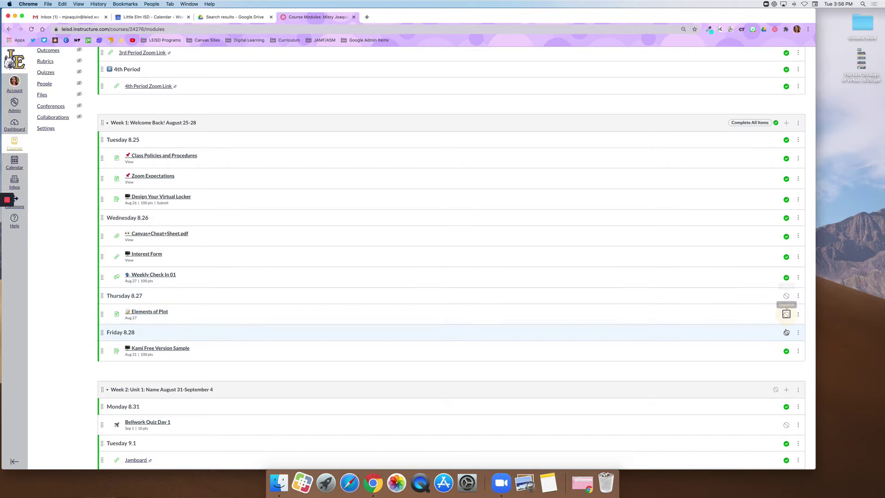
{"action": "left_click", "coordinate": [786, 332]}
{"action": "left_click", "coordinate": [786, 351]}
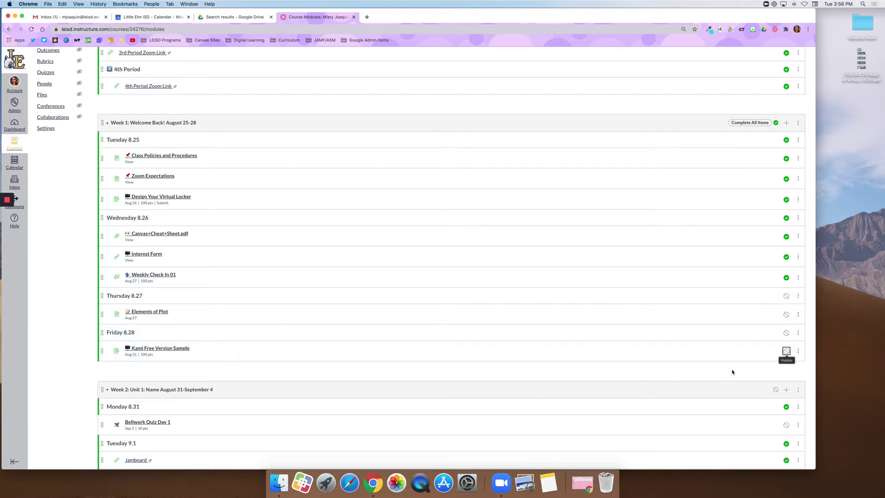
Publish Kami Free Version Sample, Elements of Plot and their Friday 8.28 and Thursday 8.27 headers again.
{"action": "left_click", "coordinate": [786, 350]}
{"action": "left_click", "coordinate": [786, 332]}
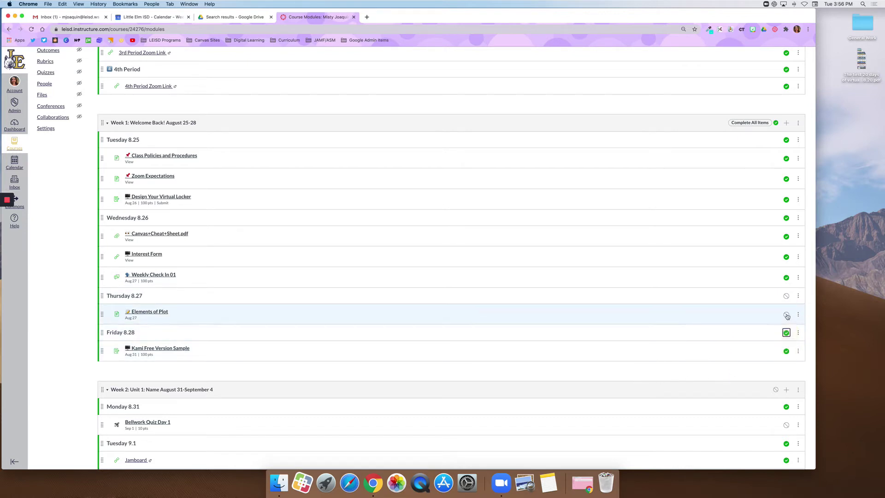
{"action": "left_click", "coordinate": [786, 313]}
{"action": "left_click", "coordinate": [786, 296]}
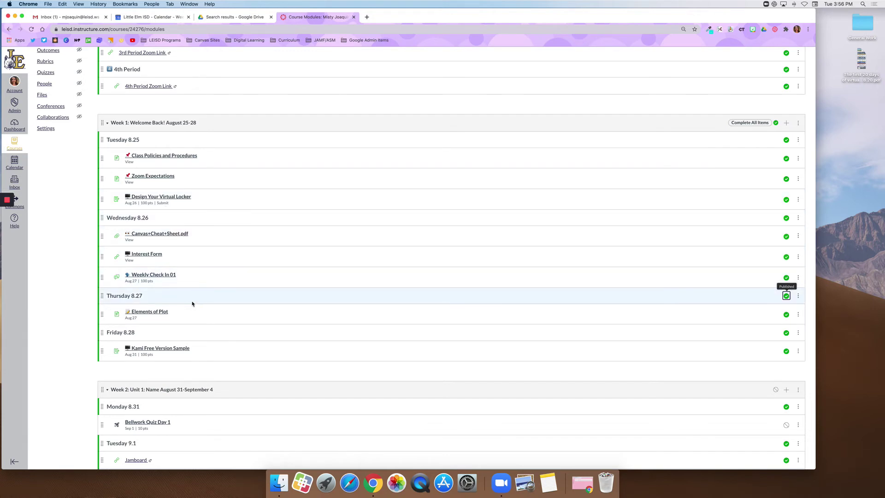
Add a new page named "Stop Here!" to the Week 1 module and place it directly below Design Your Virtual Locker.
{"action": "left_click", "coordinate": [787, 124]}
{"action": "left_click", "coordinate": [332, 207]}
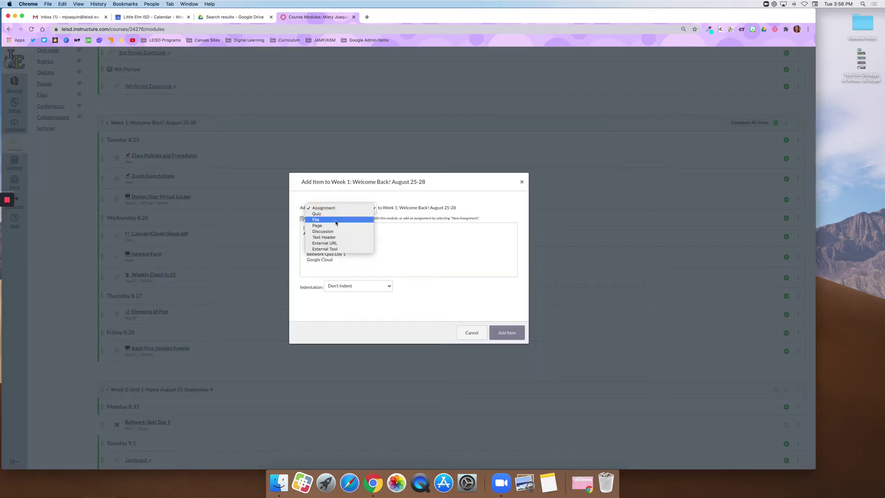
{"action": "left_click", "coordinate": [335, 225]}
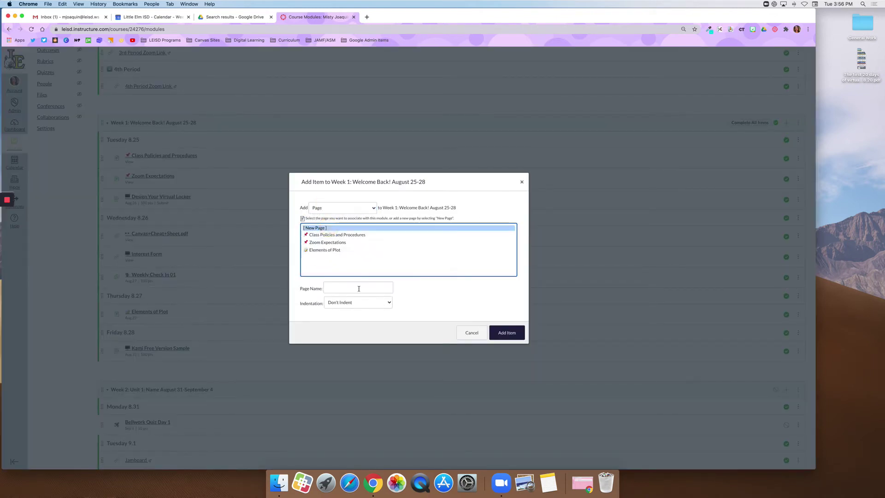
{"action": "left_click", "coordinate": [359, 288]}
{"action": "type", "text": "Stop Here!"}
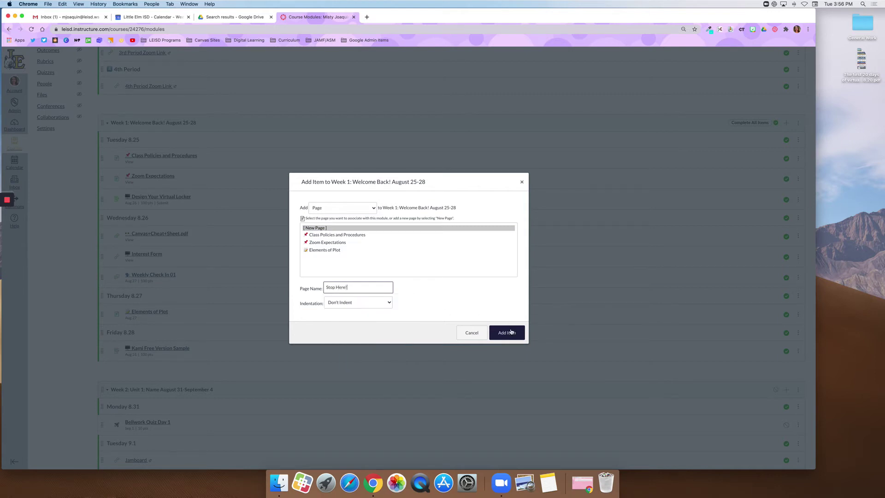
{"action": "left_click", "coordinate": [511, 331]}
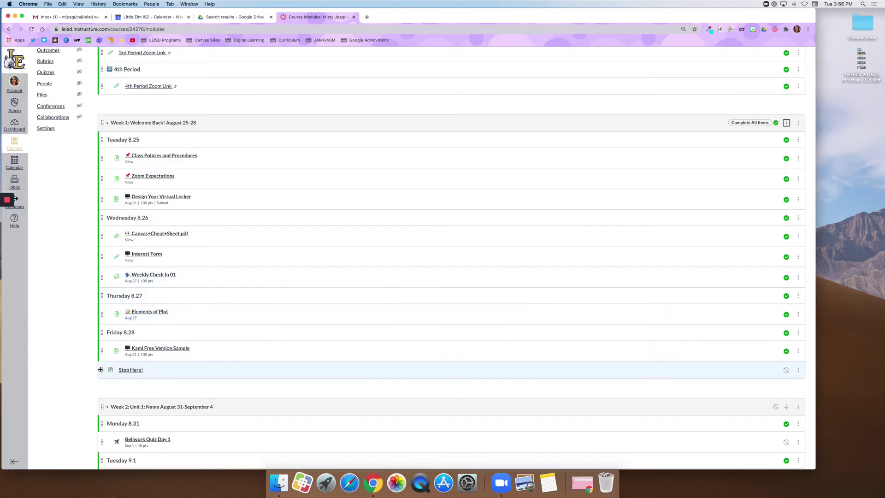
{"action": "left_click_drag", "start_coordinate": [100, 370], "coordinate": [113, 217]}
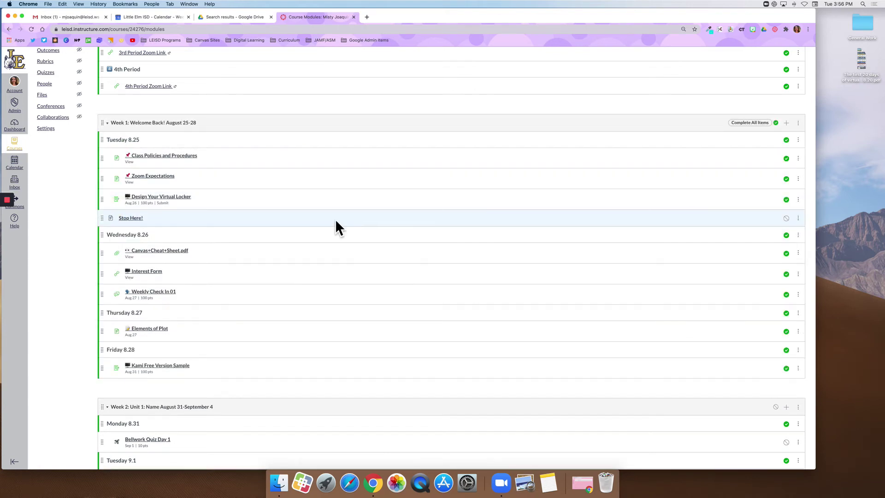
Edit the Stop Here! page and insert the red stop sign photo found by searching Unsplash for "stop sign".
{"action": "left_click", "coordinate": [130, 218]}
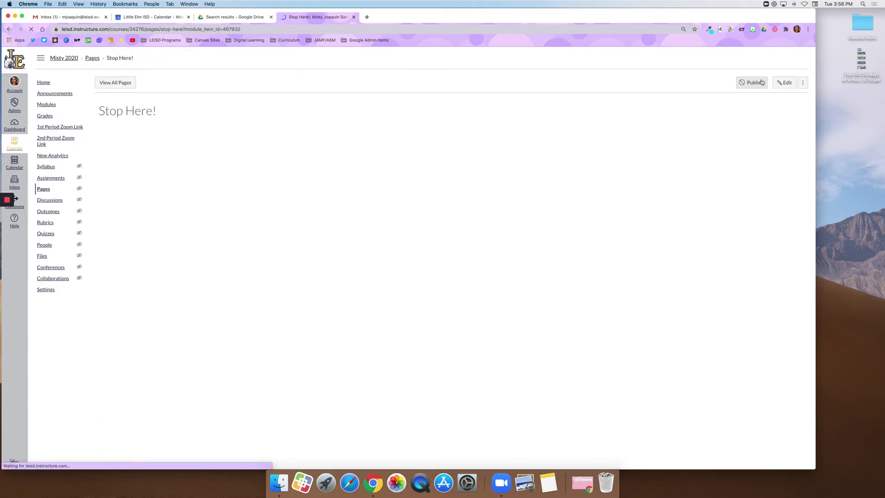
{"action": "left_click", "coordinate": [784, 82]}
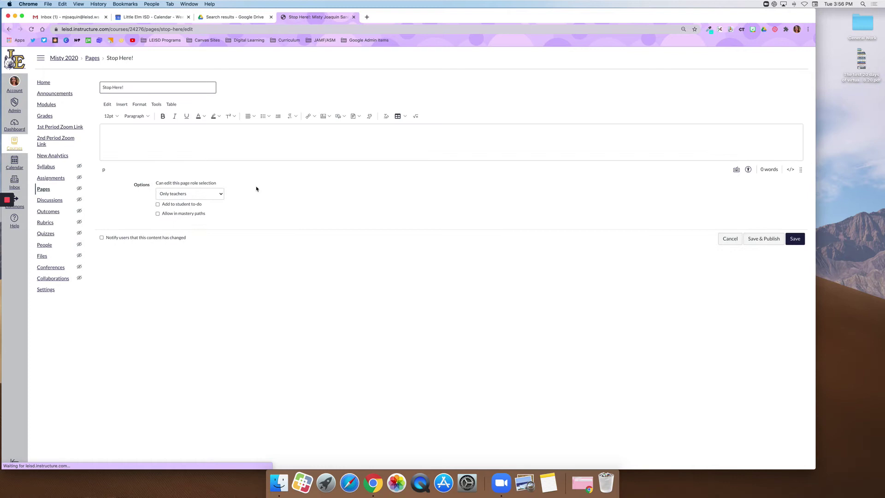
{"action": "left_click", "coordinate": [261, 146]}
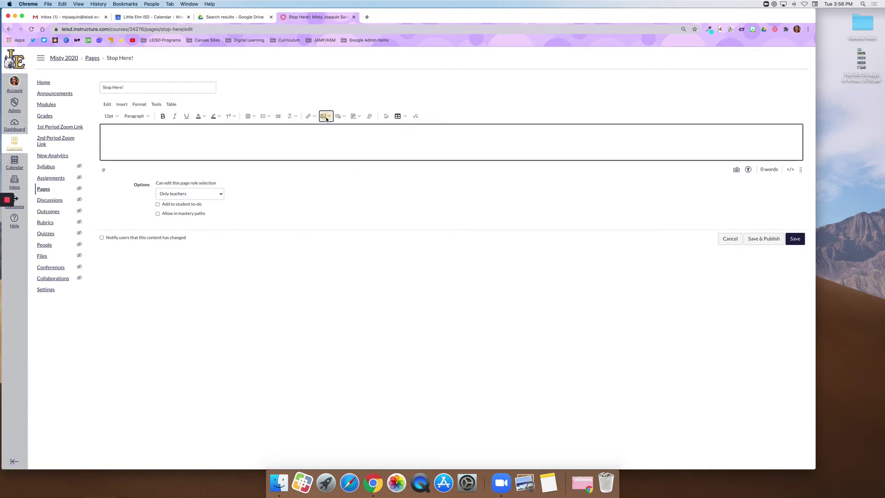
{"action": "left_click", "coordinate": [326, 119]}
{"action": "left_click", "coordinate": [335, 131]}
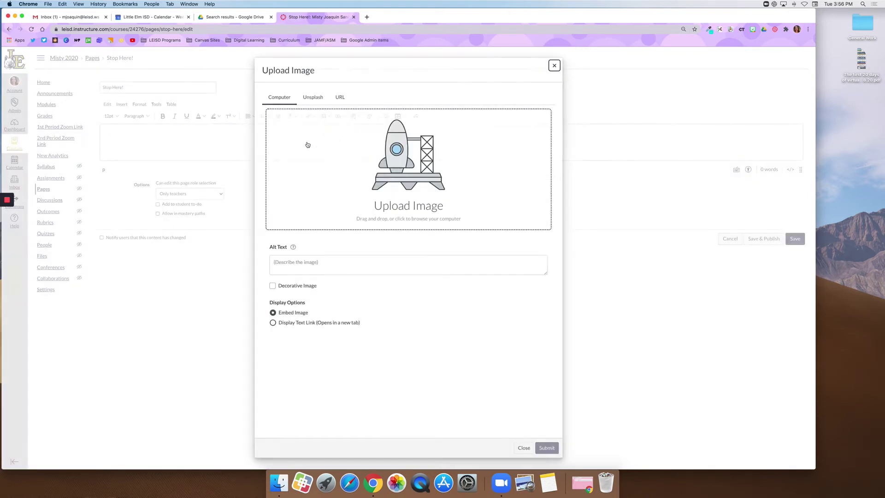
{"action": "left_click", "coordinate": [313, 97]}
{"action": "left_click", "coordinate": [291, 185]}
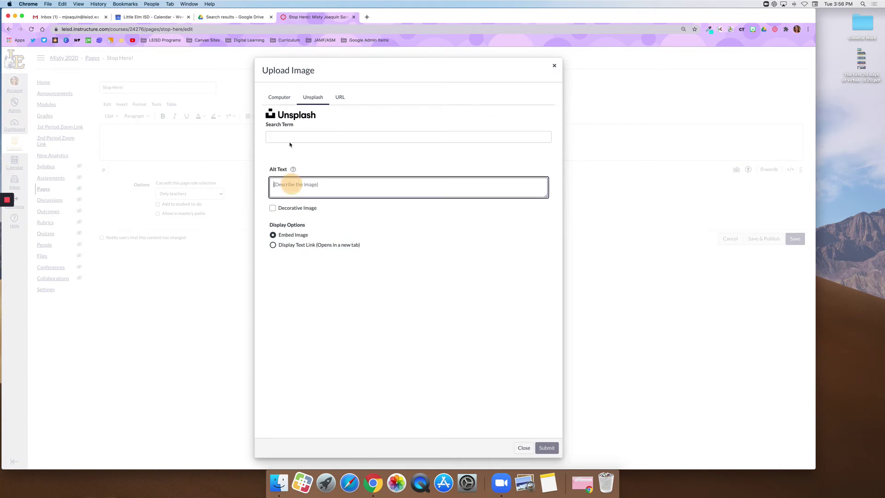
{"action": "left_click", "coordinate": [286, 137]}
{"action": "type", "text": "stop sign"}
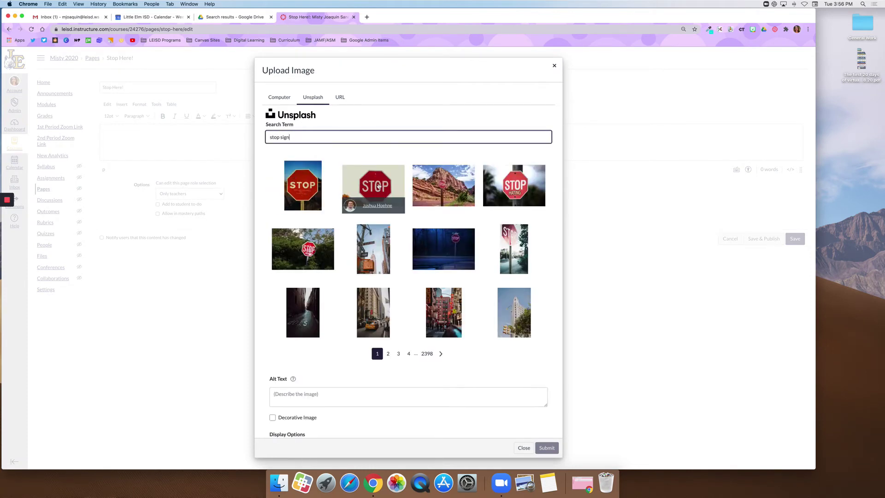
{"action": "left_click", "coordinate": [378, 186]}
{"action": "left_click", "coordinate": [548, 447]}
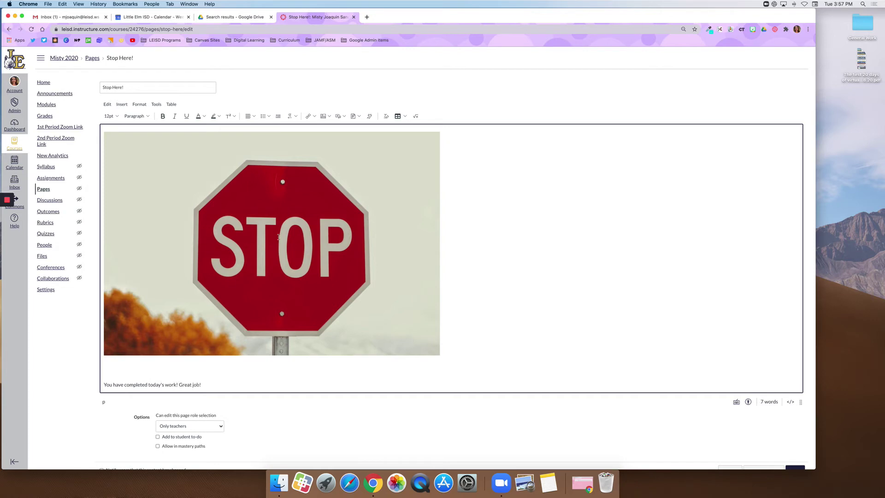
Set the text "You have completed today's work! Great job!" to 24pt and save the page.
{"action": "triple_click", "coordinate": [166, 385]}
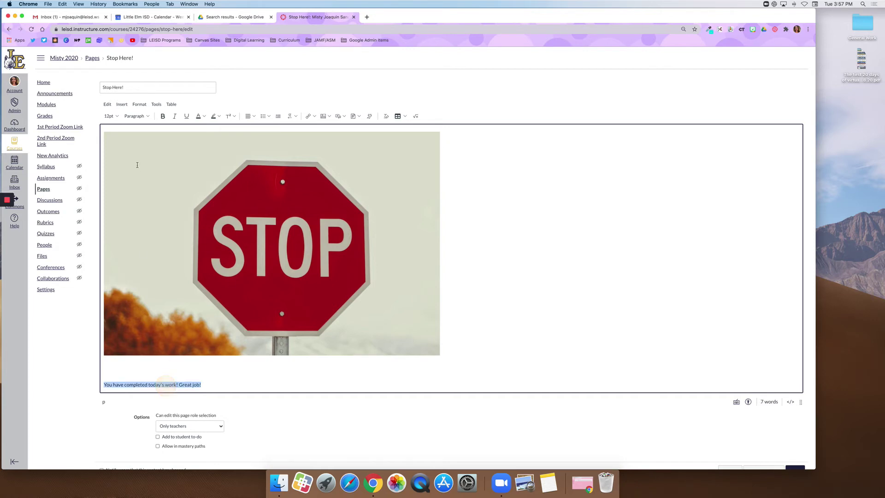
{"action": "left_click", "coordinate": [134, 116]}
{"action": "left_click", "coordinate": [111, 116]}
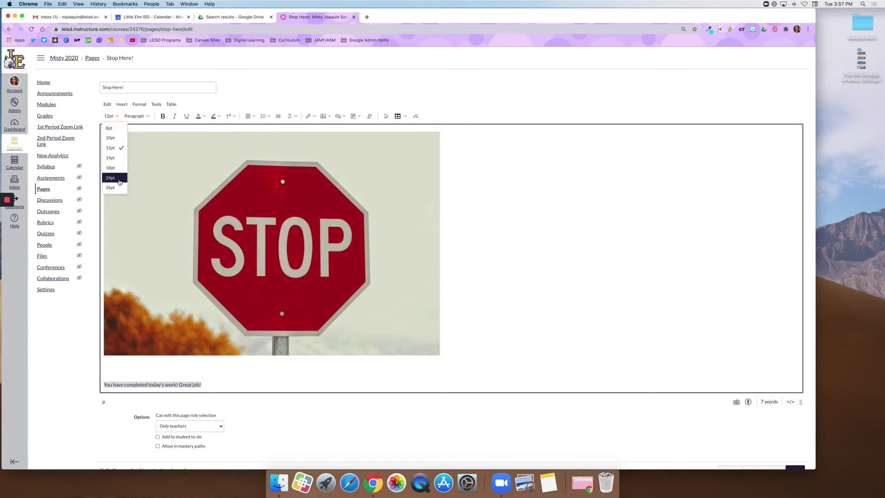
{"action": "left_click", "coordinate": [111, 178]}
{"action": "left_click", "coordinate": [528, 303]}
{"action": "scroll", "coordinate": [553, 378], "scroll_direction": "down", "scroll_amount": 1}
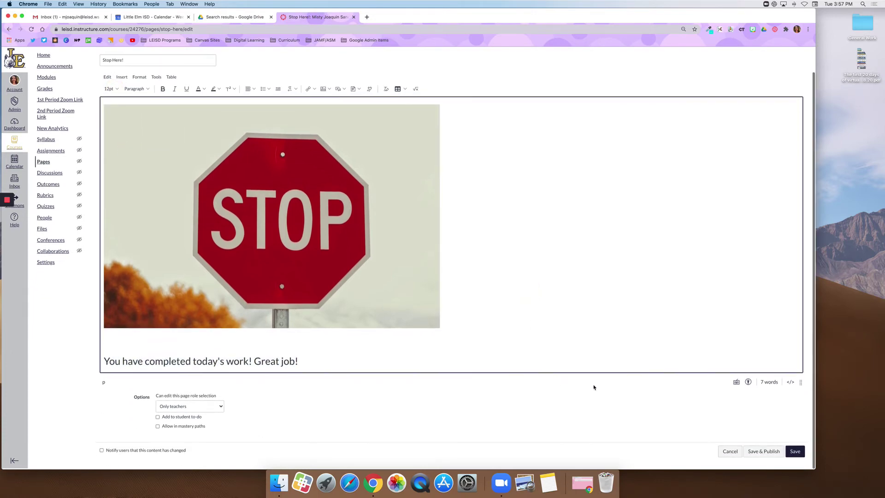
{"action": "left_click", "coordinate": [792, 454]}
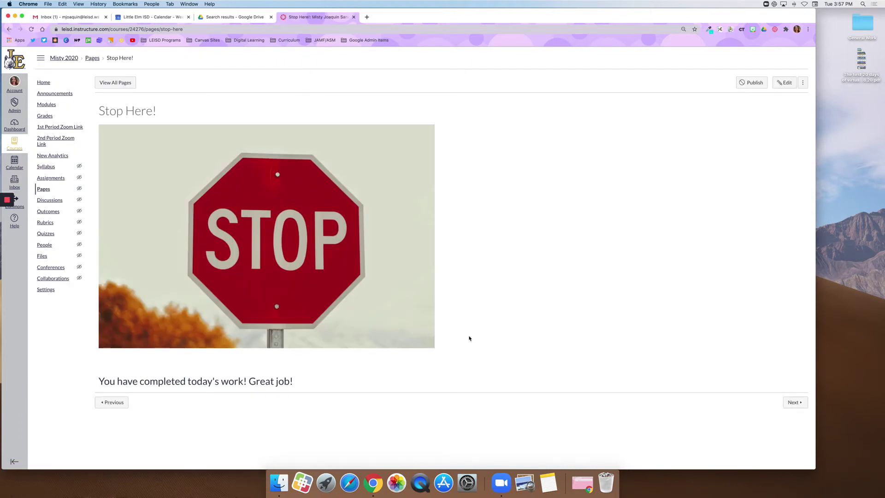
Publish the Stop Here! page, and return to the course home page after viewing the next module item.
{"action": "left_click", "coordinate": [749, 83]}
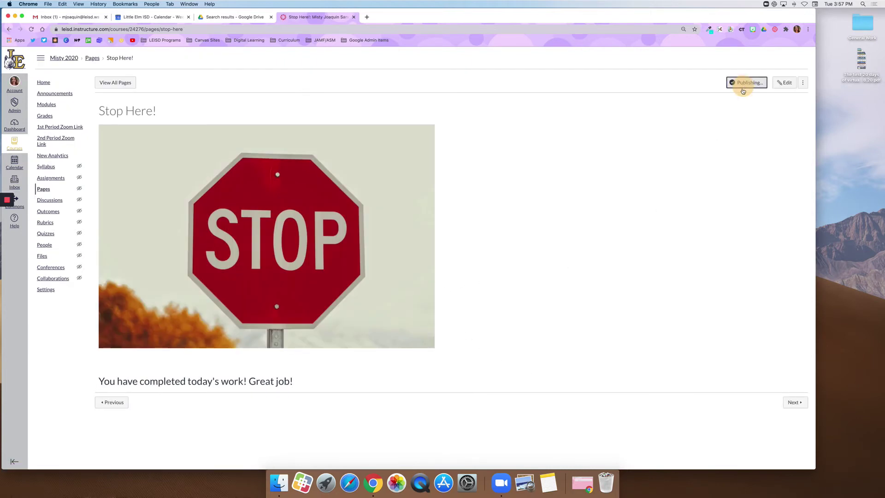
{"action": "left_click", "coordinate": [793, 403]}
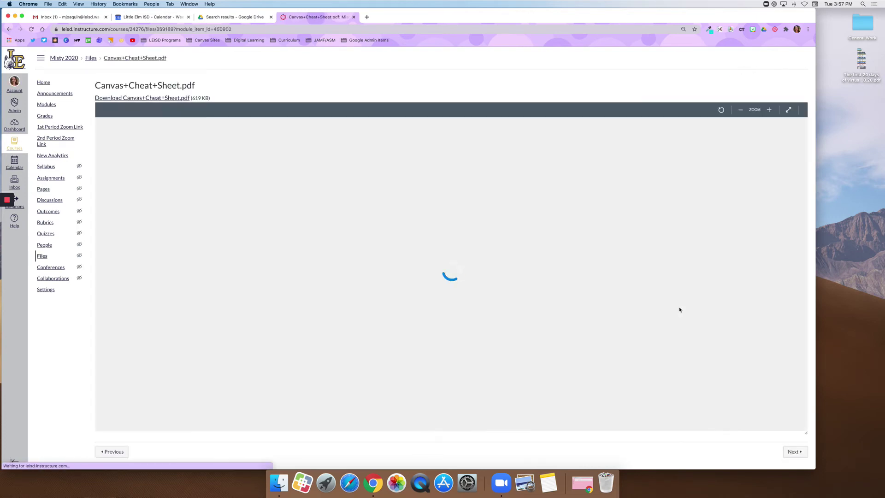
{"action": "left_click", "coordinate": [43, 82]}
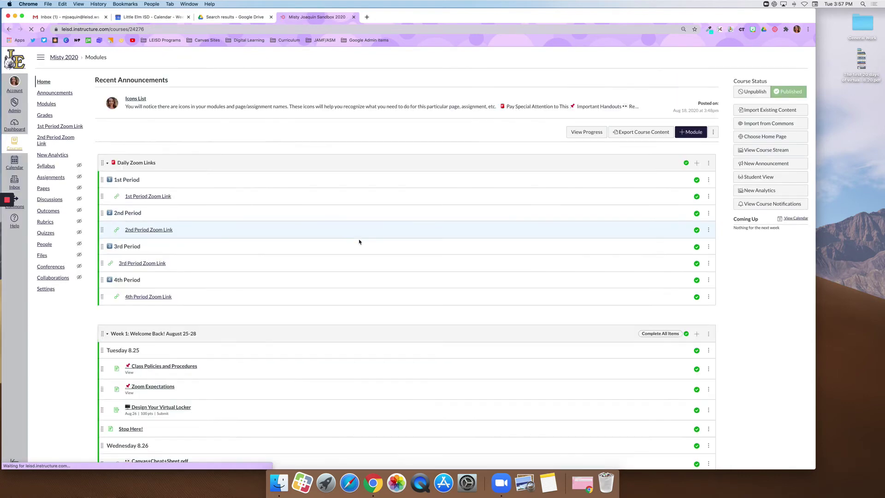
Duplicate the Stop Here! page in the Week 1 module and place the copy directly below Weekly Check In 01.
{"action": "scroll", "coordinate": [328, 255], "scroll_direction": "down", "scroll_amount": 5}
{"action": "scroll", "coordinate": [327, 256], "scroll_direction": "down", "scroll_amount": 3}
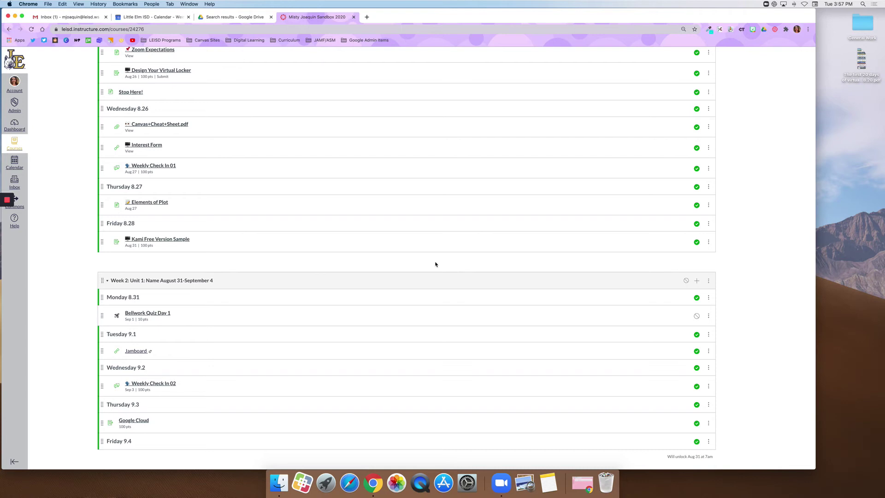
{"action": "scroll", "coordinate": [487, 304], "scroll_direction": "up", "scroll_amount": 3}
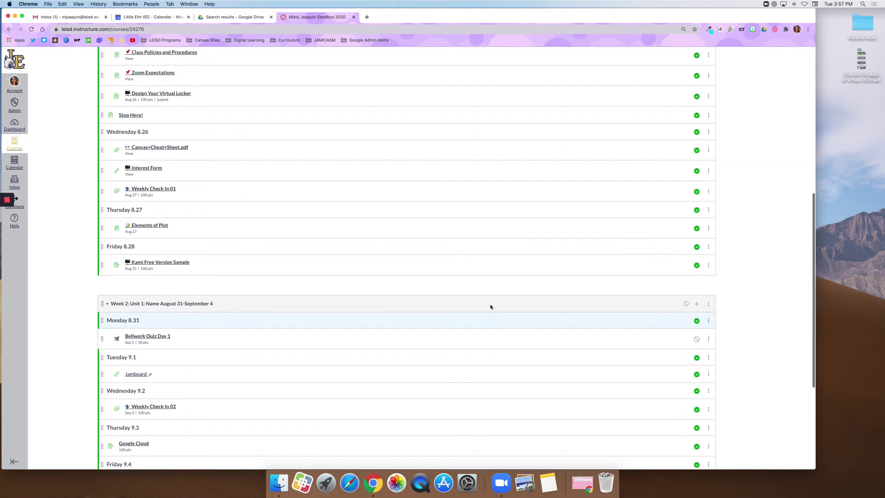
{"action": "scroll", "coordinate": [366, 290], "scroll_direction": "up", "scroll_amount": 1}
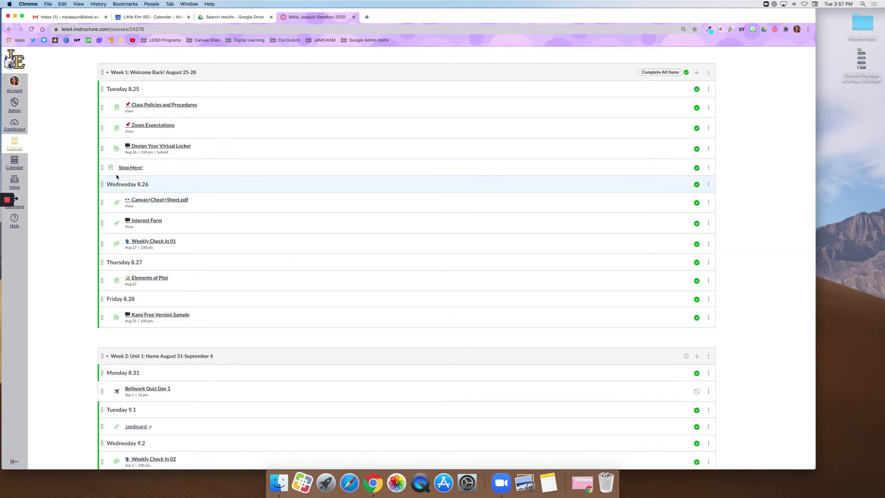
{"action": "left_click", "coordinate": [708, 168]}
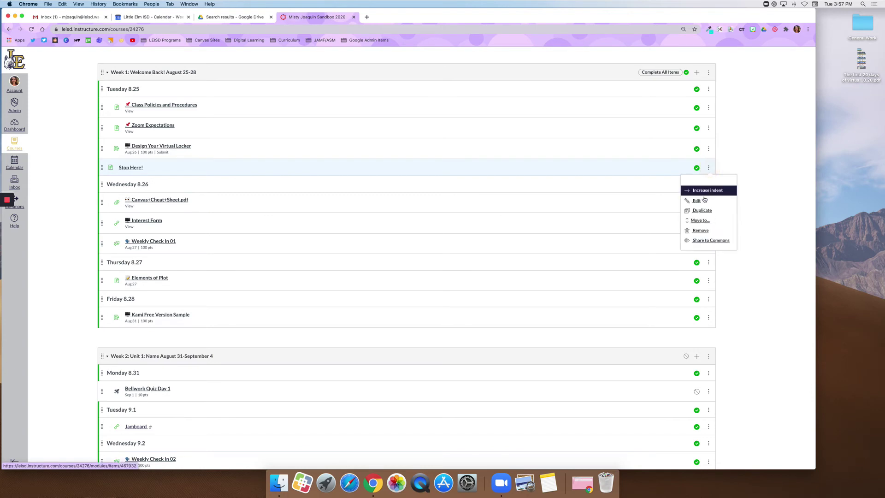
{"action": "left_click", "coordinate": [697, 211]}
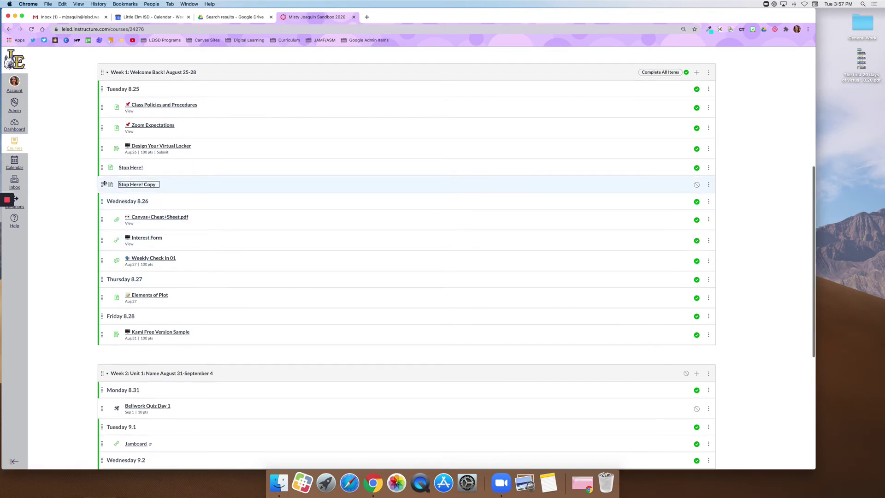
{"action": "left_click_drag", "start_coordinate": [102, 184], "coordinate": [109, 270]}
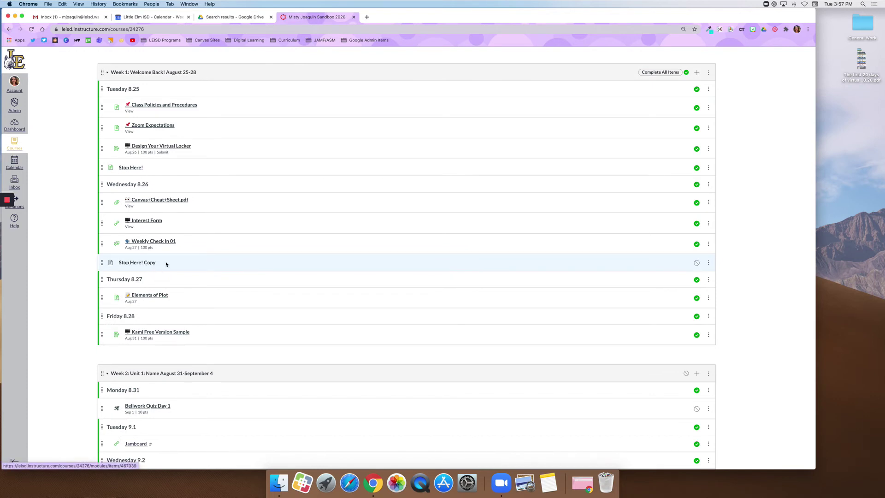
Rename the duplicated page under Wednesday 8.26 to "Stop Here!" and publish it.
{"action": "left_click", "coordinate": [708, 263]}
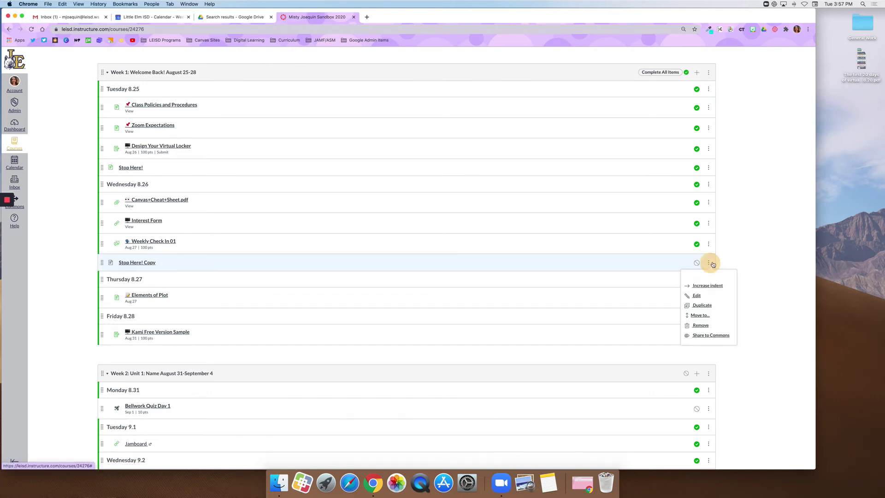
{"action": "left_click", "coordinate": [697, 295]}
{"action": "left_click_drag", "start_coordinate": [418, 250], "coordinate": [408, 251]}
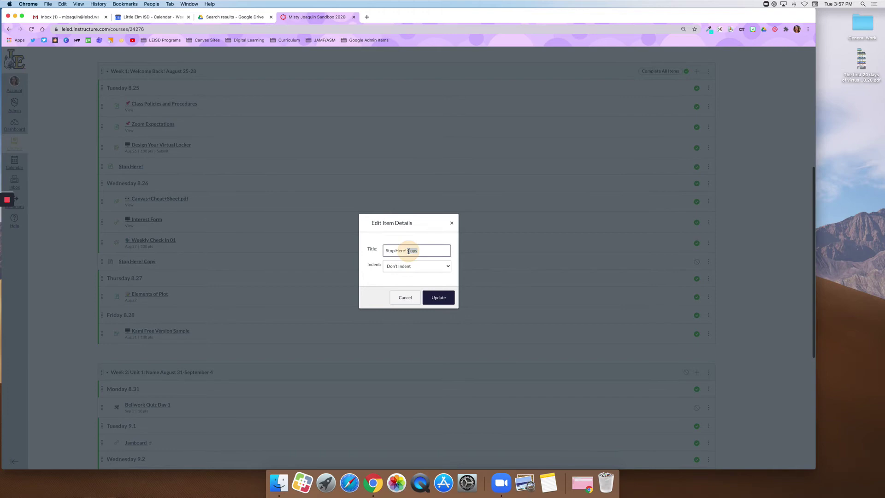
{"action": "left_click", "coordinate": [438, 298]}
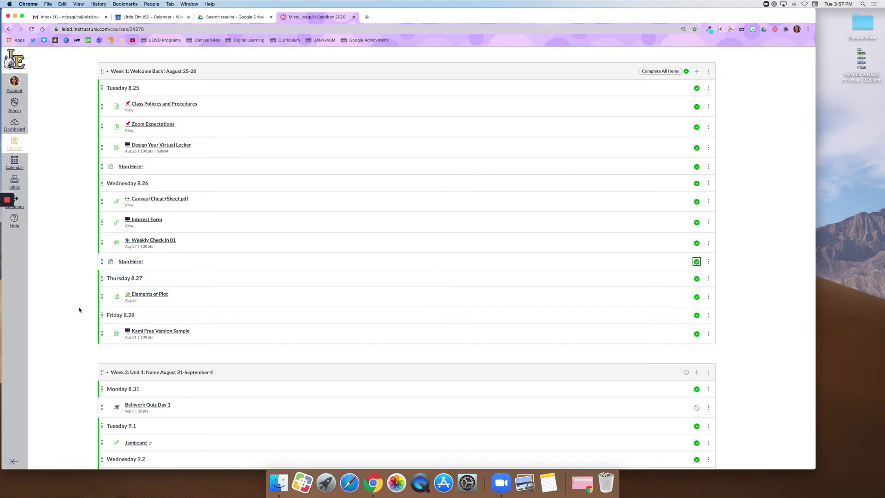
View the duplicated Stop Here! page, and return to the course home page to check its entry in Week 1.
{"action": "left_click", "coordinate": [129, 261]}
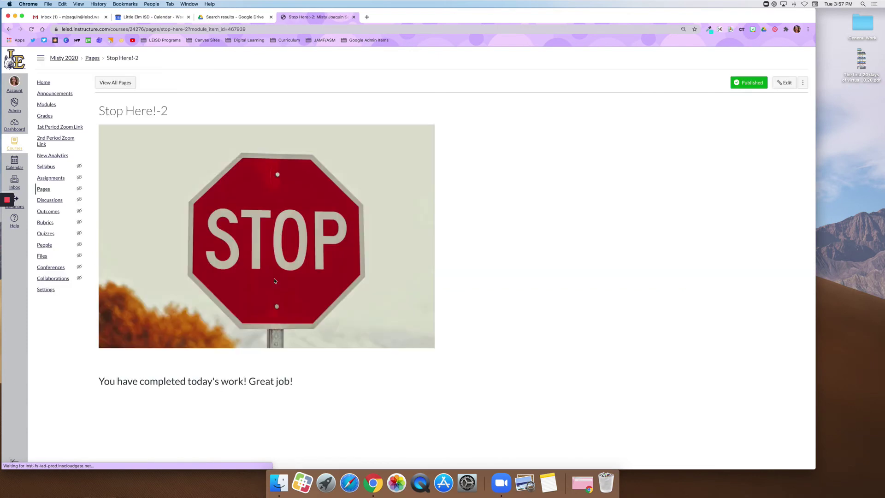
{"action": "left_click", "coordinate": [42, 82]}
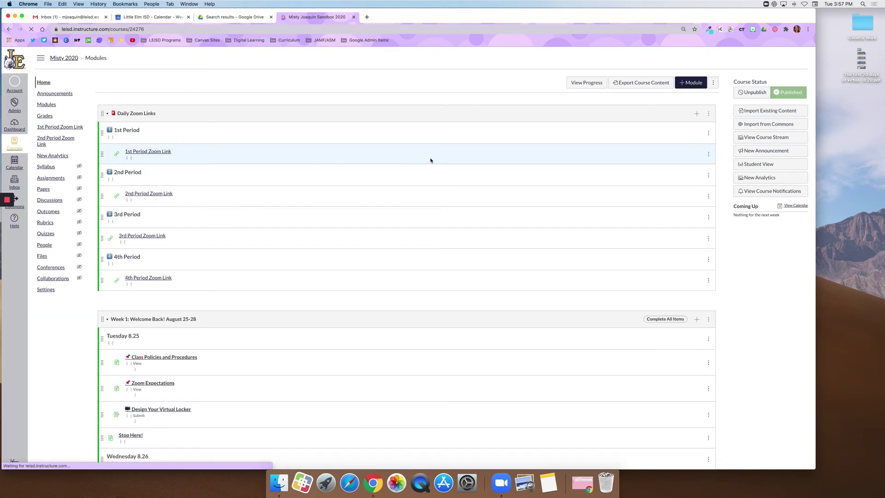
{"action": "scroll", "coordinate": [478, 198], "scroll_direction": "down", "scroll_amount": 10}
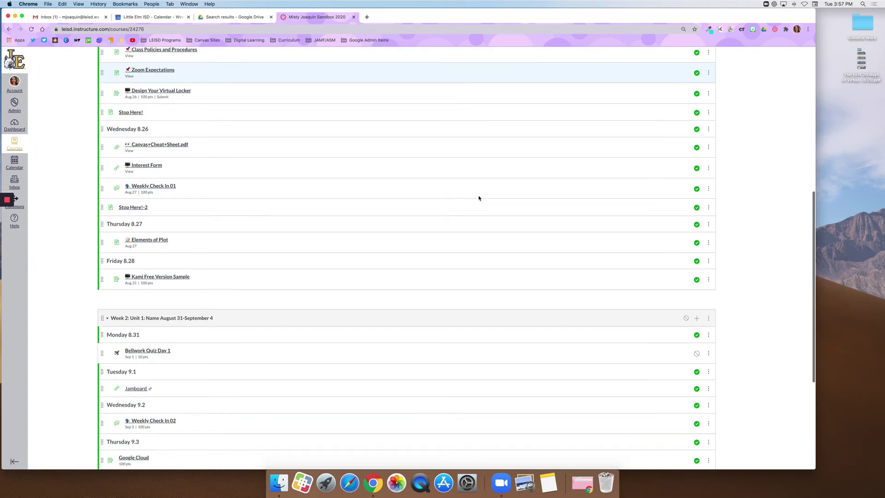
{"action": "scroll", "coordinate": [478, 198], "scroll_direction": "up", "scroll_amount": 5}
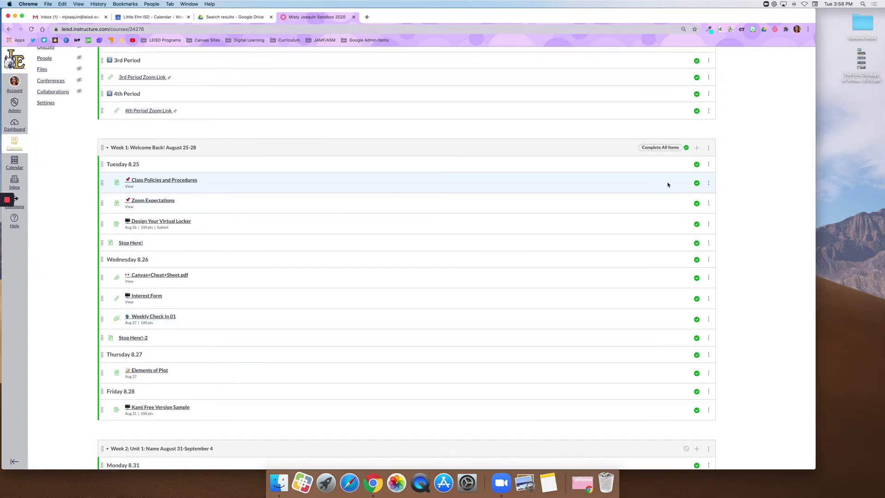
Publish the Week 2: Unit 1 module and re-lock modules for the changed requirements.
{"action": "scroll", "coordinate": [668, 185], "scroll_direction": "down", "scroll_amount": 8}
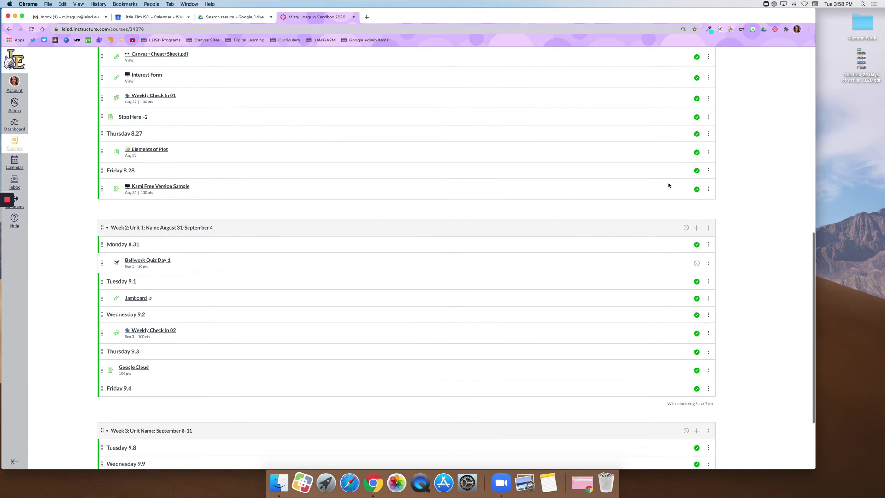
{"action": "scroll", "coordinate": [668, 185], "scroll_direction": "up", "scroll_amount": 4}
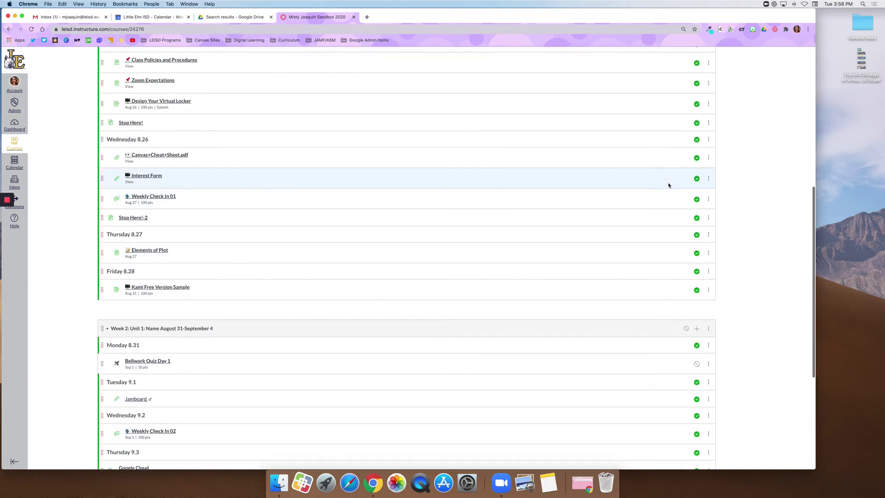
{"action": "scroll", "coordinate": [668, 185], "scroll_direction": "down", "scroll_amount": 7}
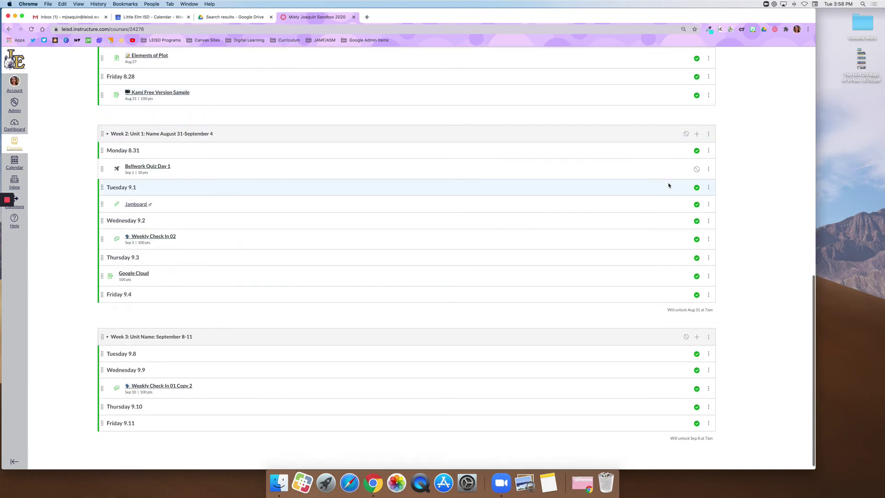
{"action": "left_click", "coordinate": [686, 133]}
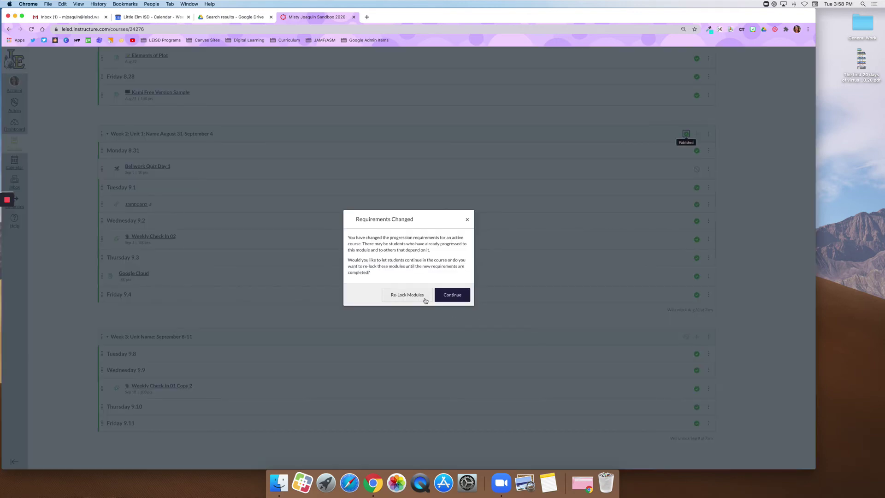
{"action": "left_click", "coordinate": [425, 300]}
{"action": "left_click", "coordinate": [687, 339]}
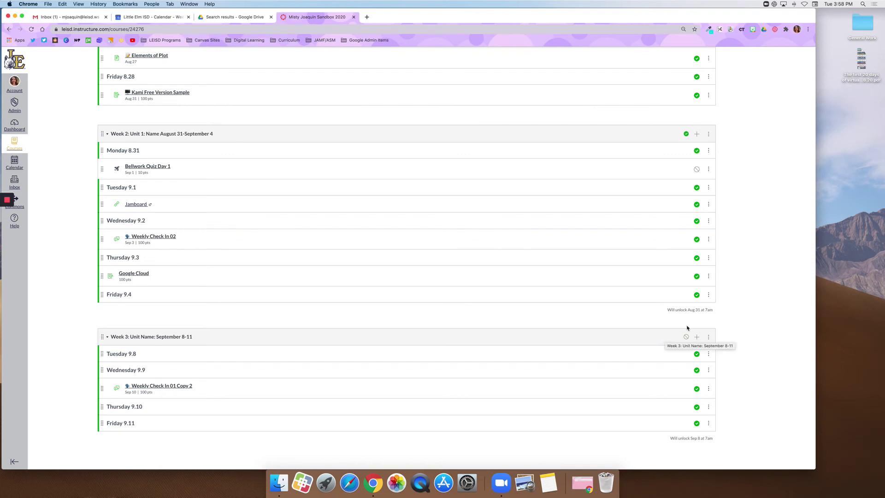
Examine the Week 2 module's unlock date and its Lock until setting, and close the module settings without changes.
{"action": "left_click_drag", "start_coordinate": [667, 310], "coordinate": [715, 309]}
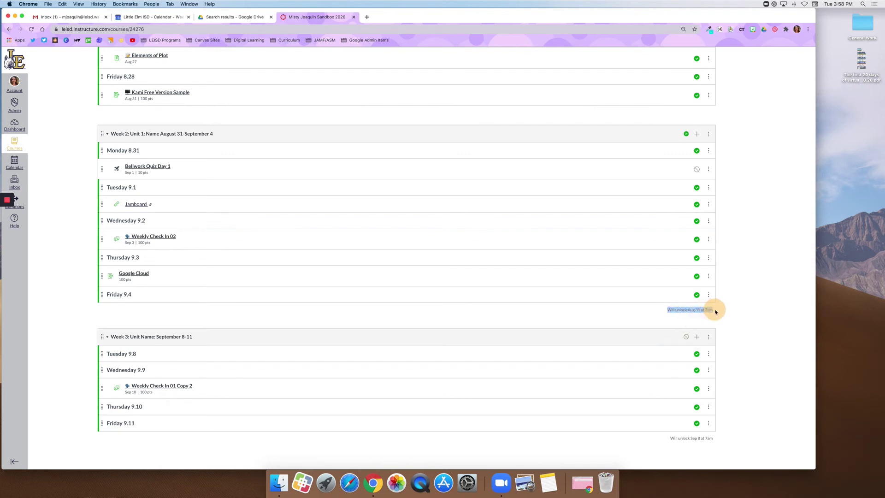
{"action": "left_click", "coordinate": [708, 134]}
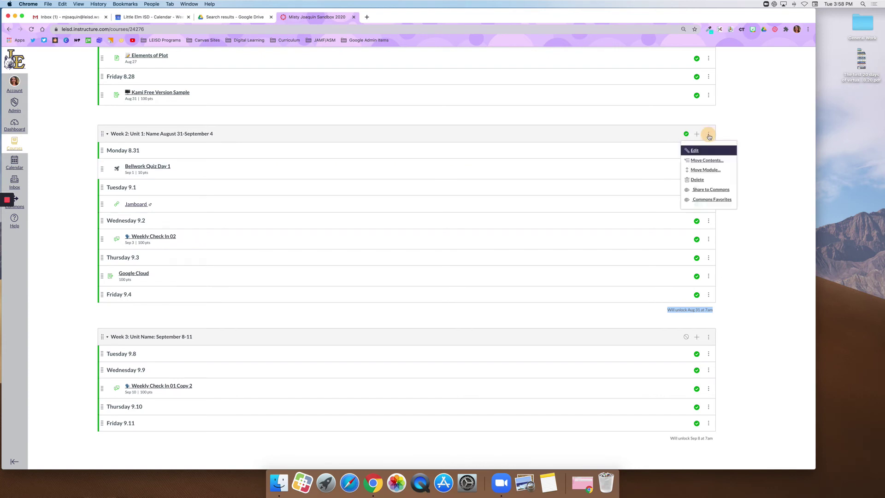
{"action": "left_click", "coordinate": [695, 148]}
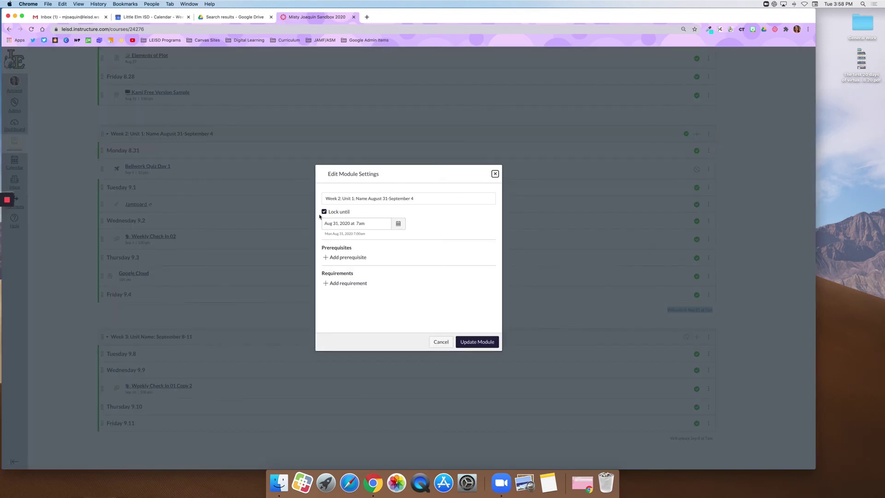
{"action": "left_click", "coordinate": [495, 175]}
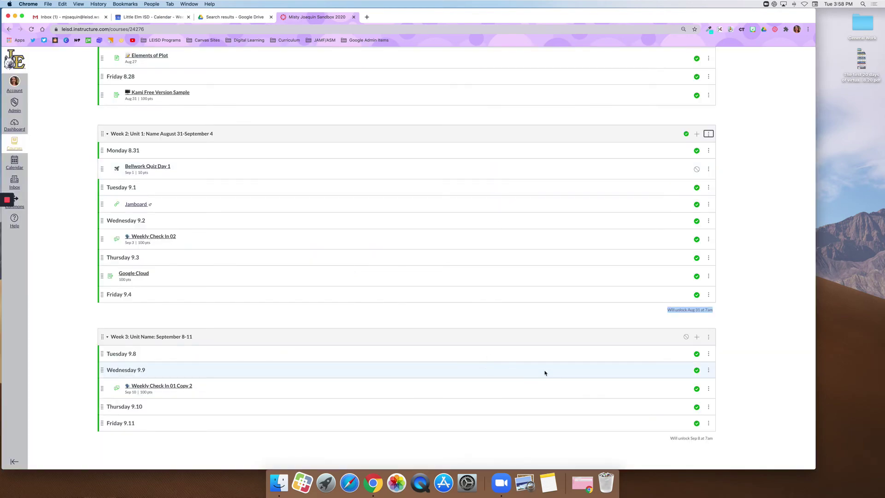
Publish the Week 3: Unit Name module and re-lock modules for the changed requirements.
{"action": "scroll", "coordinate": [599, 350], "scroll_direction": "down", "scroll_amount": 1}
{"action": "left_click", "coordinate": [685, 332]}
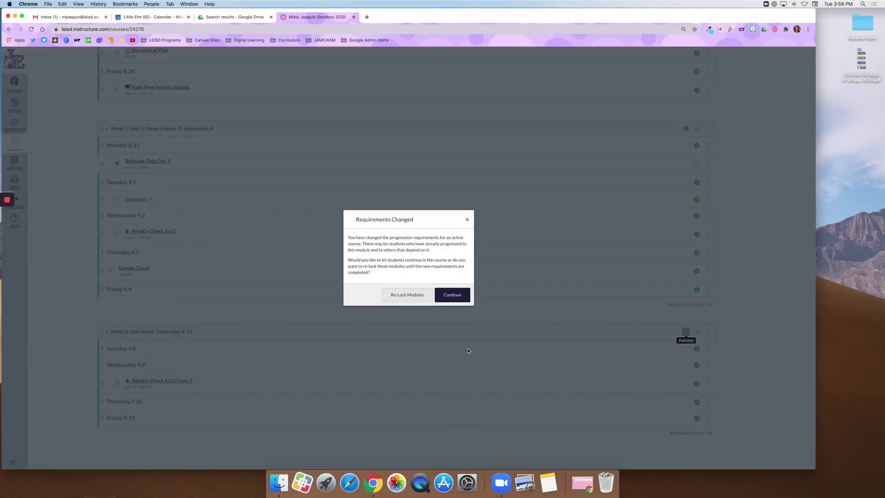
{"action": "left_click", "coordinate": [421, 295]}
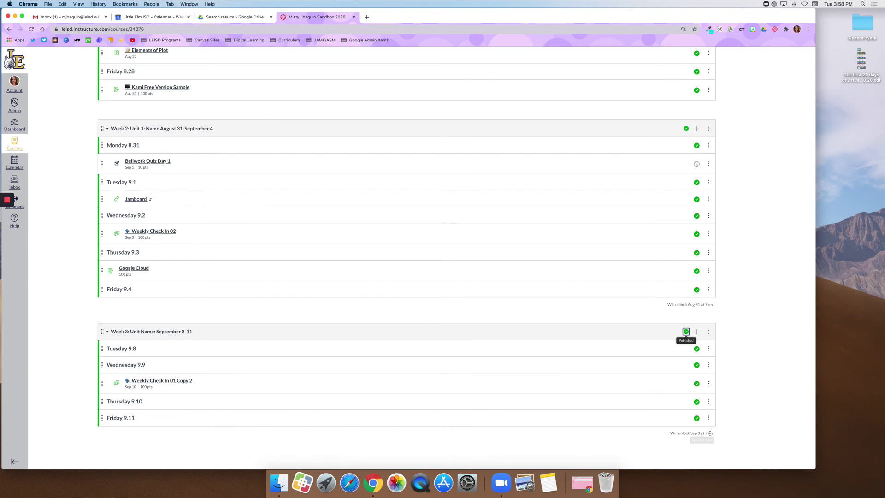
{"action": "scroll", "coordinate": [623, 432], "scroll_direction": "up", "scroll_amount": 3}
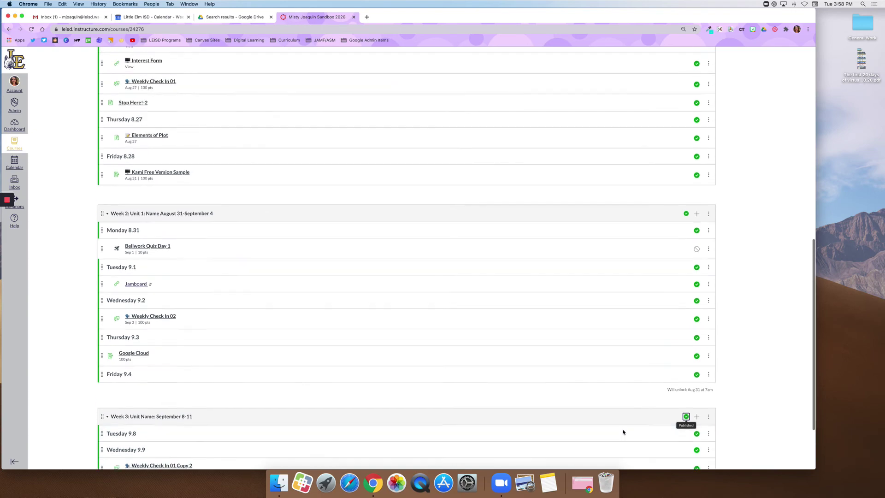
Add the red stop sign emoji, found by searching for "stop", before the title of the Stop Here! item under Tuesday 8.25.
{"action": "scroll", "coordinate": [623, 431], "scroll_direction": "up", "scroll_amount": 15}
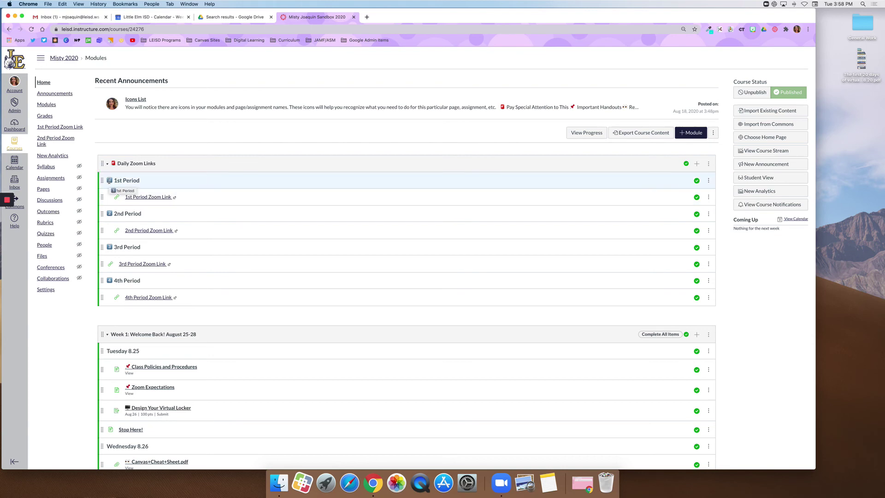
{"action": "scroll", "coordinate": [213, 225], "scroll_direction": "down", "scroll_amount": 5}
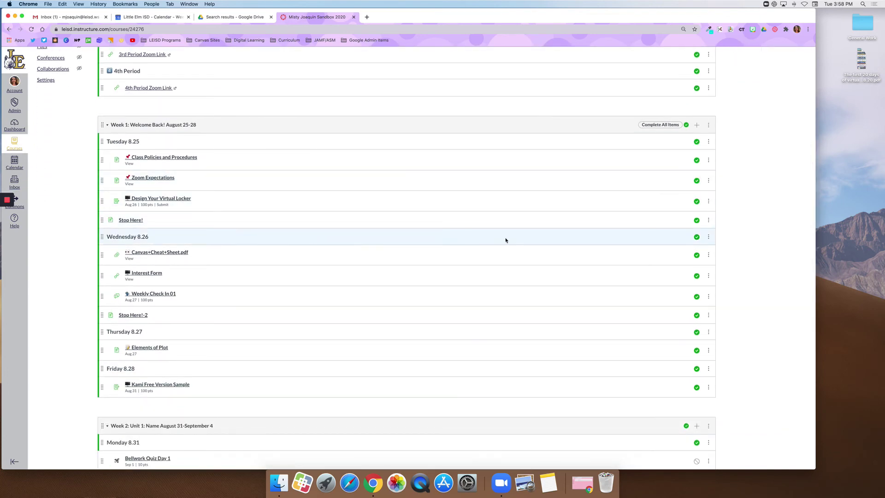
{"action": "left_click", "coordinate": [697, 221]}
{"action": "left_click", "coordinate": [708, 220]}
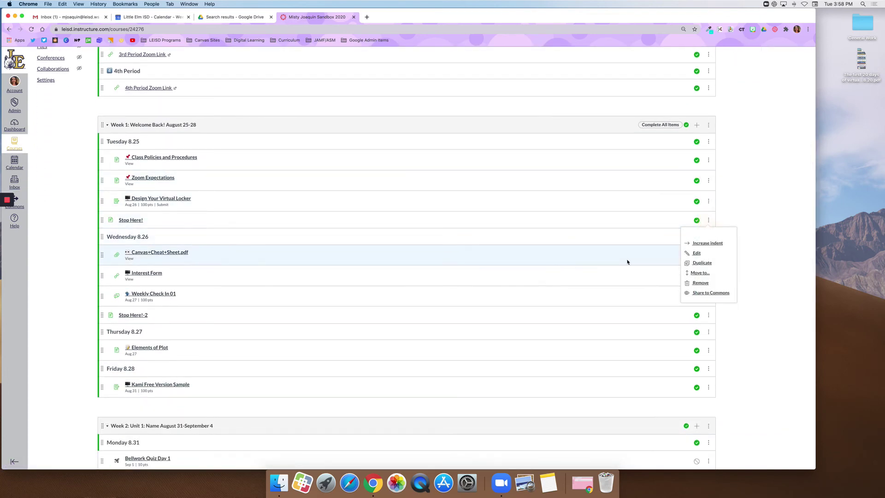
{"action": "left_click", "coordinate": [691, 253]}
{"action": "left_click", "coordinate": [391, 252]}
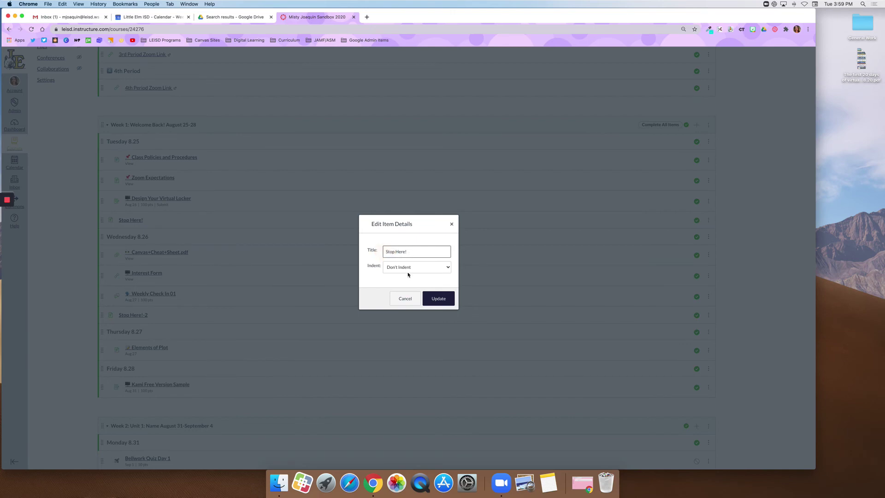
{"action": "key", "text": "ctrl+super+space"}
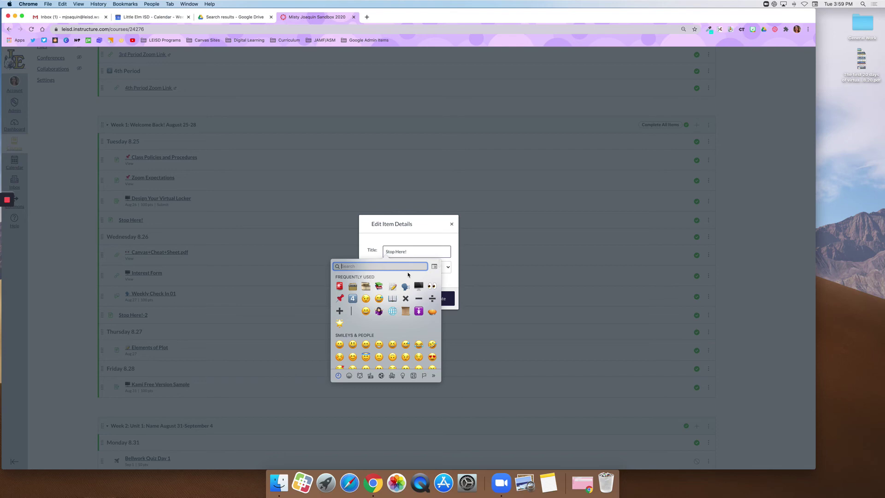
{"action": "type", "text": "stop"}
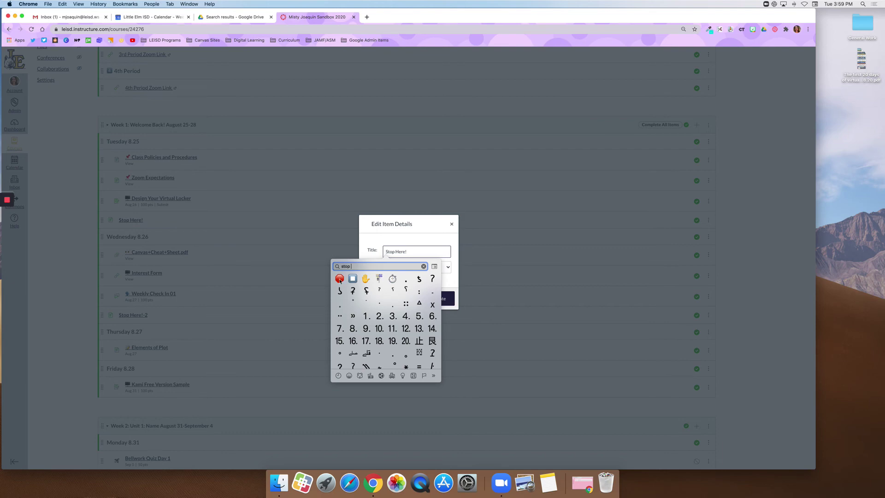
{"action": "left_click", "coordinate": [339, 279]}
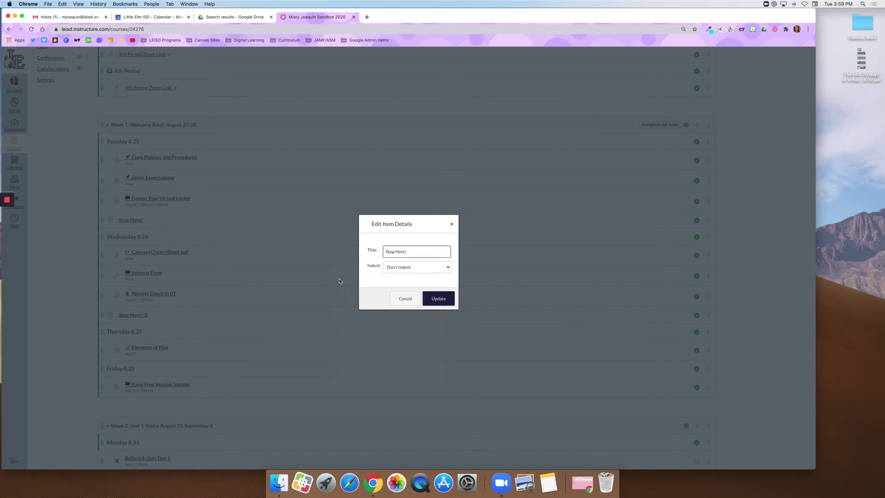
{"action": "left_click", "coordinate": [436, 297]}
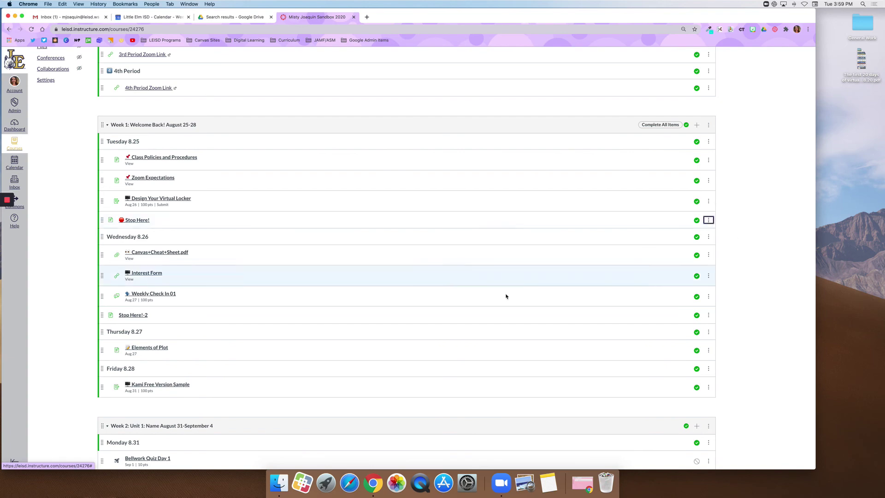
{"action": "scroll", "coordinate": [157, 235], "scroll_direction": "up", "scroll_amount": 3}
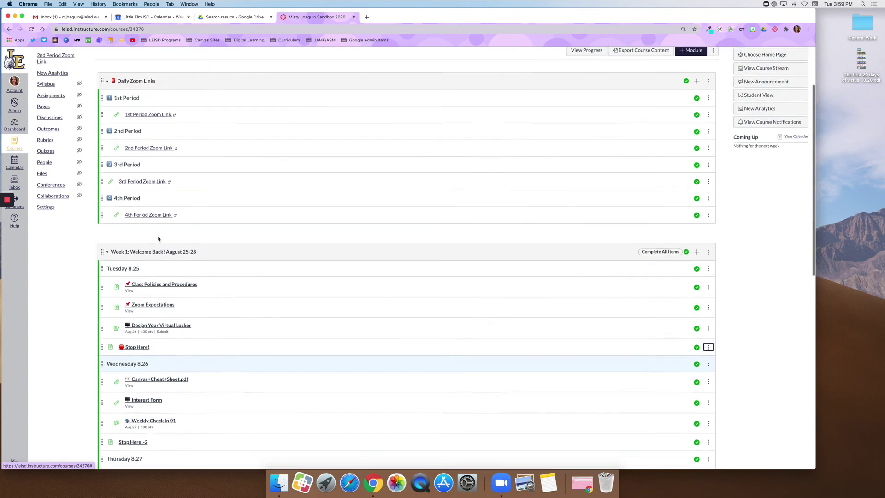
{"action": "scroll", "coordinate": [158, 238], "scroll_direction": "up", "scroll_amount": 2}
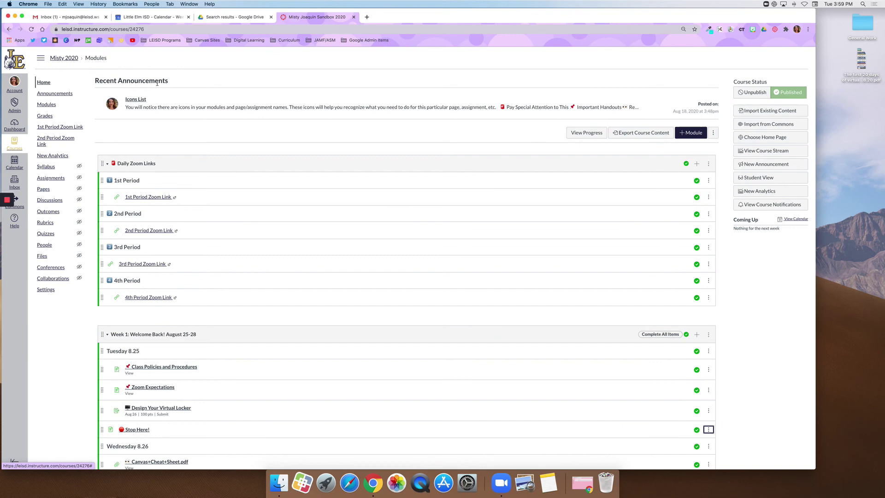
Read the Icons List announcement and examine how its icons mark the items in the weekly modules.
{"action": "left_click", "coordinate": [136, 99]}
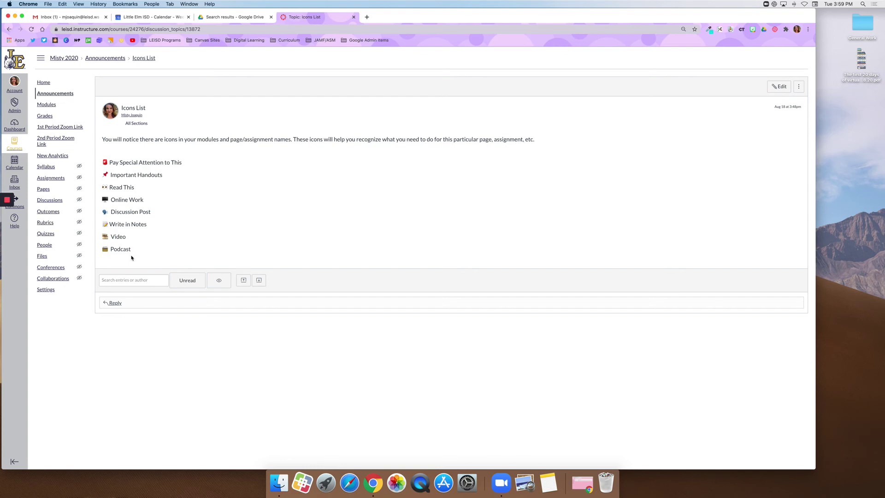
{"action": "left_click", "coordinate": [48, 104]}
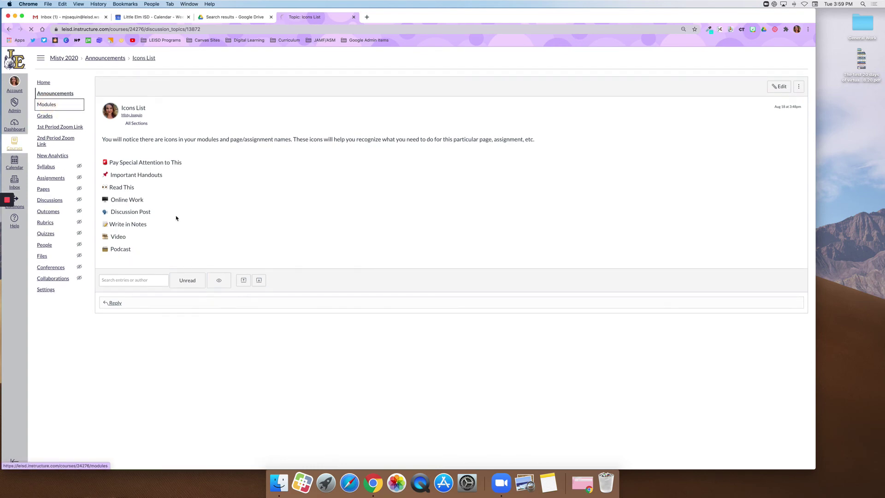
{"action": "scroll", "coordinate": [196, 235], "scroll_direction": "down", "scroll_amount": 5}
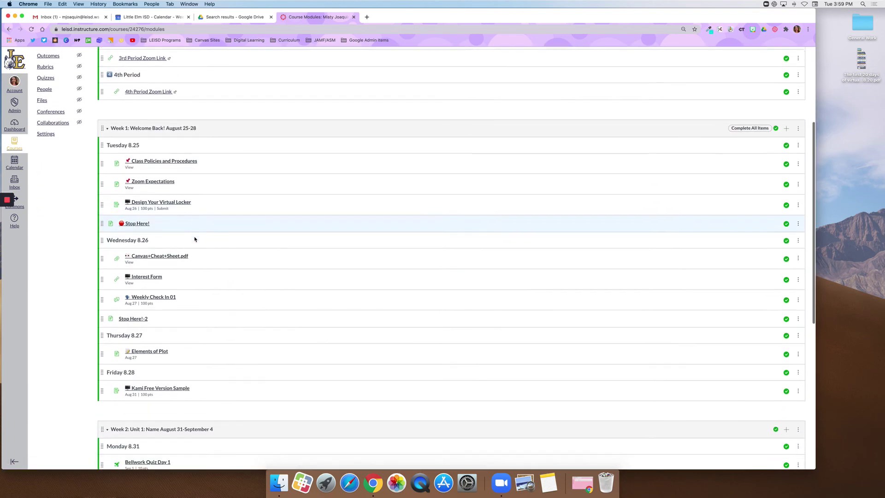
{"action": "scroll", "coordinate": [195, 239], "scroll_direction": "down", "scroll_amount": 1}
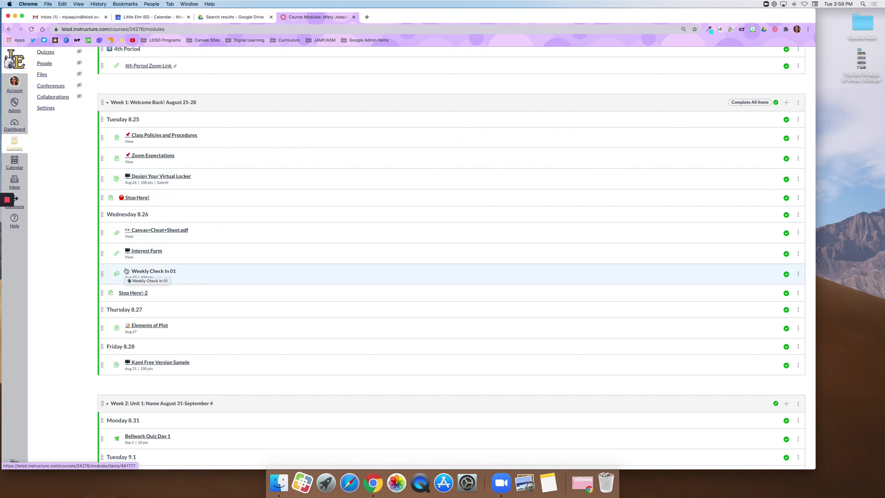
{"action": "scroll", "coordinate": [128, 325], "scroll_direction": "down", "scroll_amount": 1}
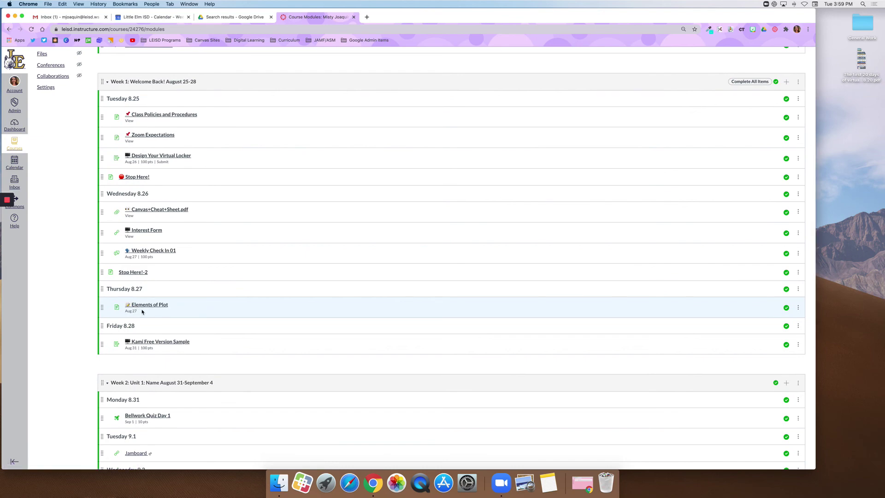
{"action": "scroll", "coordinate": [141, 312], "scroll_direction": "down", "scroll_amount": 8}
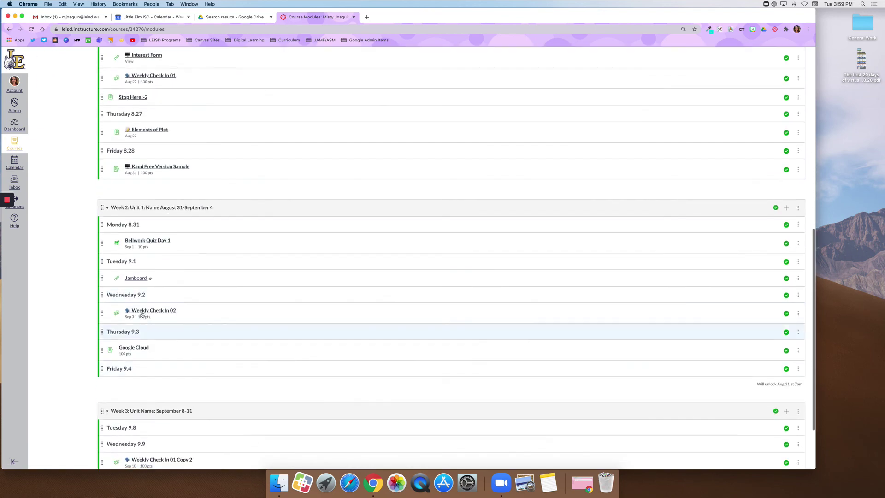
{"action": "scroll", "coordinate": [154, 318], "scroll_direction": "down", "scroll_amount": 1}
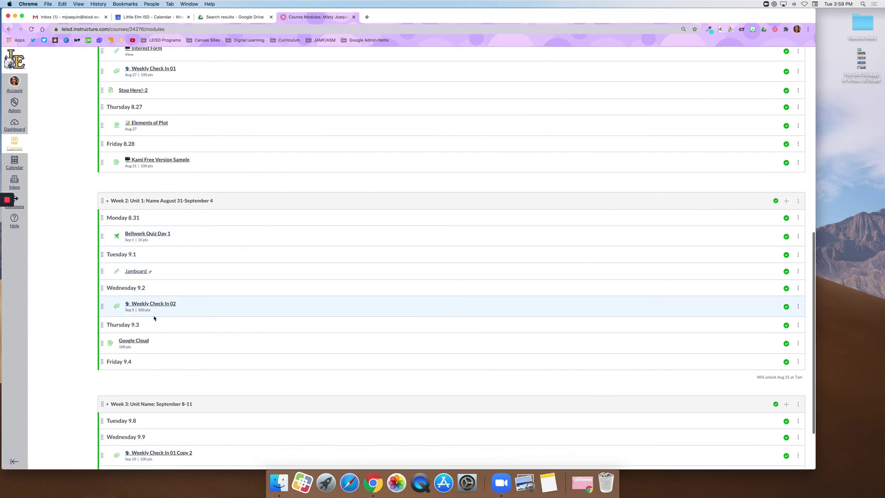
{"action": "scroll", "coordinate": [182, 331], "scroll_direction": "down", "scroll_amount": 3}
{"action": "scroll", "coordinate": [183, 329], "scroll_direction": "up", "scroll_amount": 4}
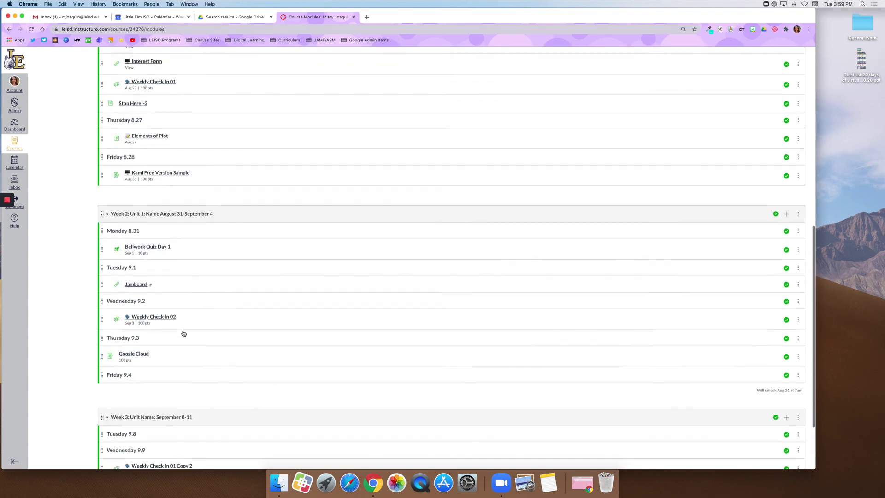
{"action": "scroll", "coordinate": [183, 333], "scroll_direction": "up", "scroll_amount": 8}
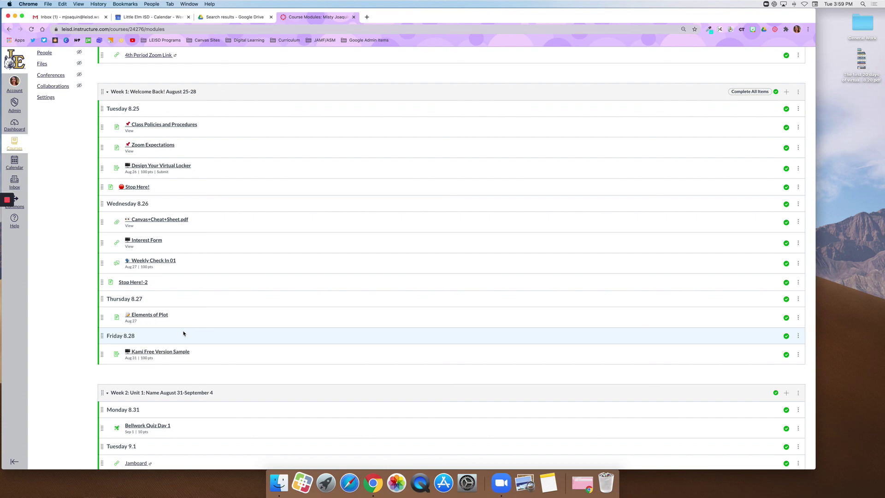
{"action": "scroll", "coordinate": [183, 334], "scroll_direction": "up", "scroll_amount": 9}
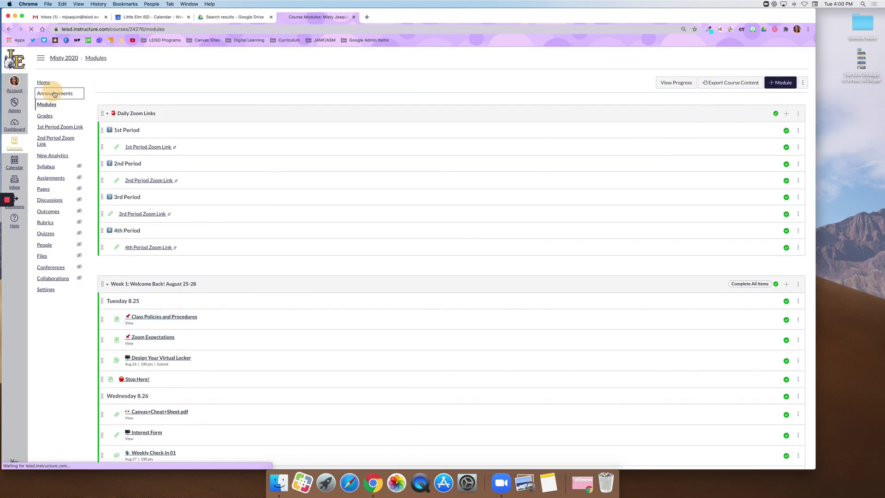
Reopen the Icons List from the course announcements, highlight its whole icon key, and review the Week 1 items in Modules.
{"action": "left_click", "coordinate": [52, 93]}
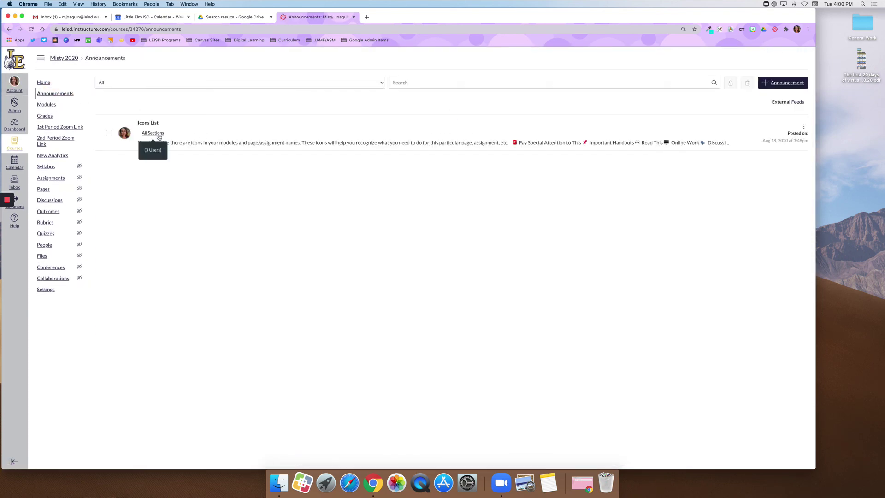
{"action": "left_click", "coordinate": [149, 123]}
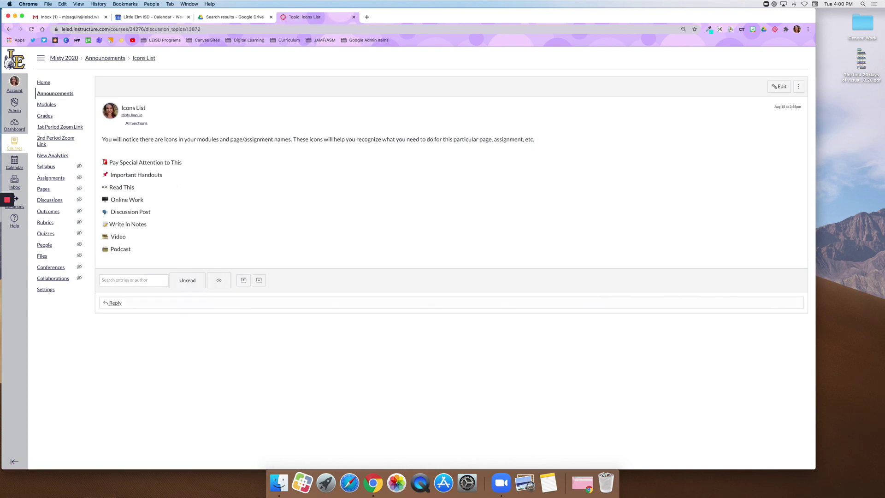
{"action": "left_click_drag", "start_coordinate": [104, 160], "coordinate": [163, 255]}
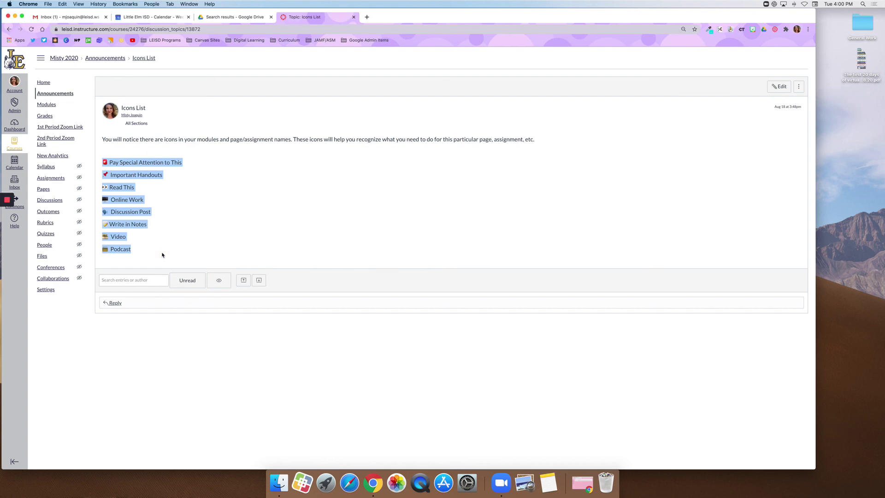
{"action": "left_click", "coordinate": [52, 104]}
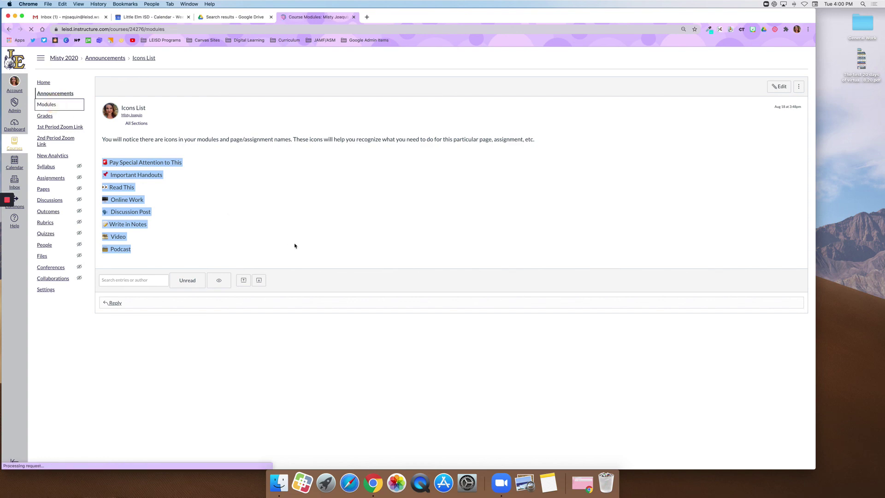
{"action": "scroll", "coordinate": [294, 245], "scroll_direction": "down", "scroll_amount": 10}
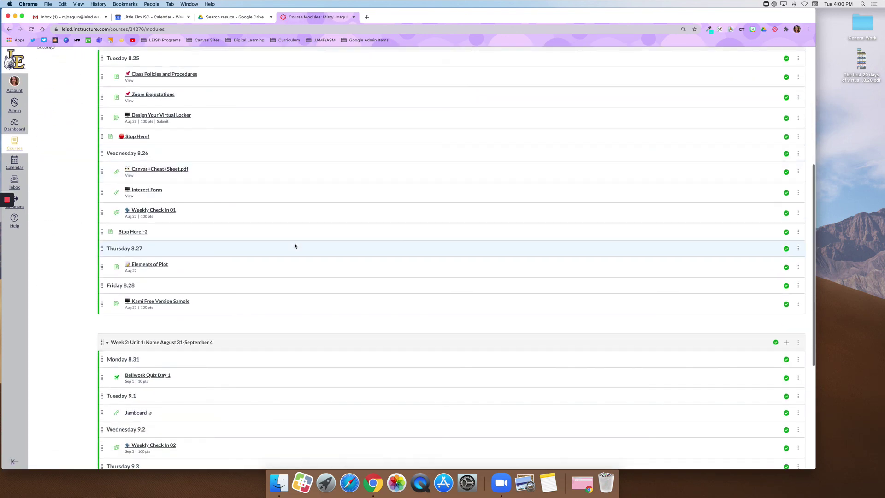
{"action": "scroll", "coordinate": [295, 245], "scroll_direction": "up", "scroll_amount": 3}
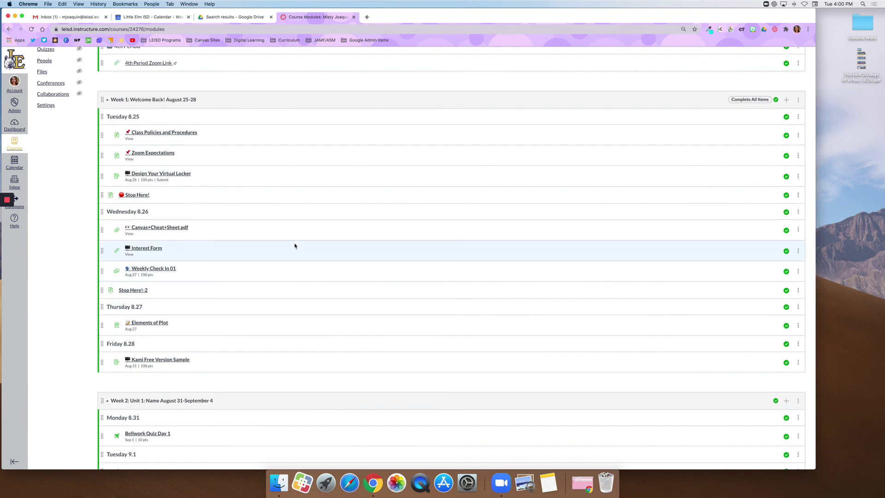